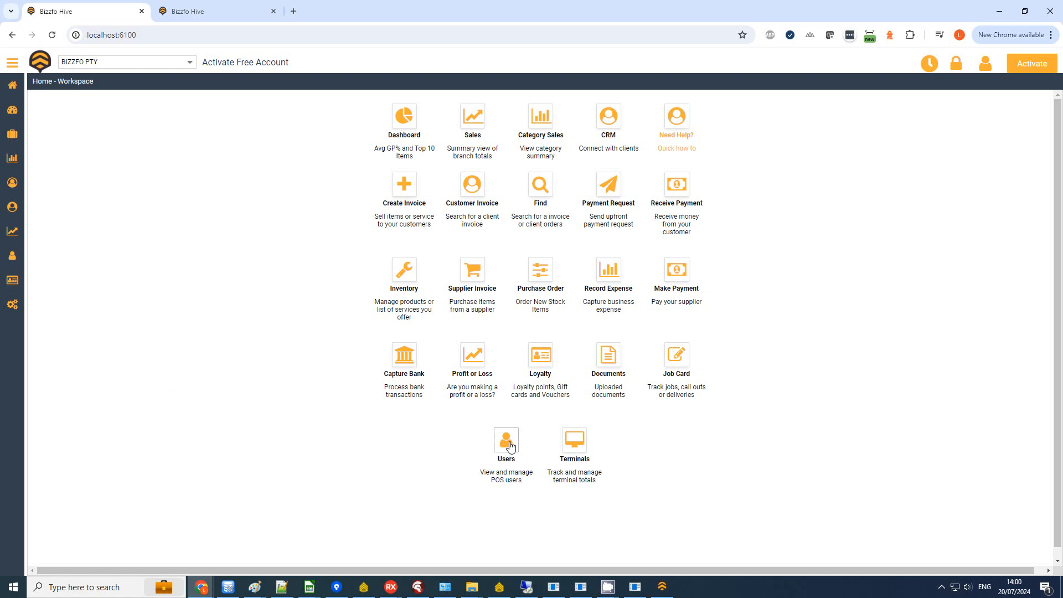
# - Open the clock in/out time sheet, choose Branch 1, and refresh the entries
pyautogui.click(510, 446)
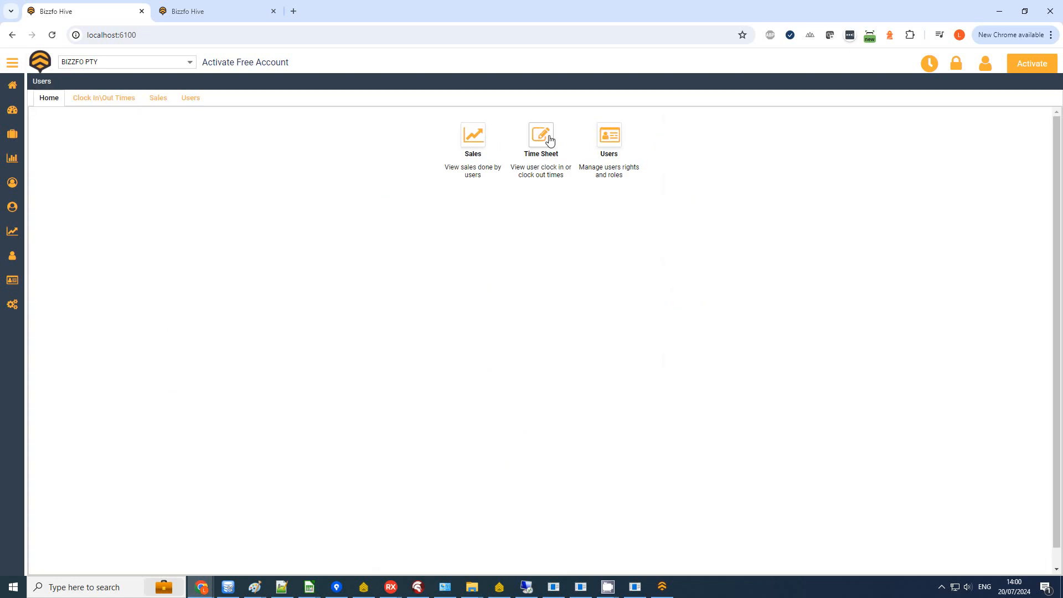
pyautogui.click(33, 62)
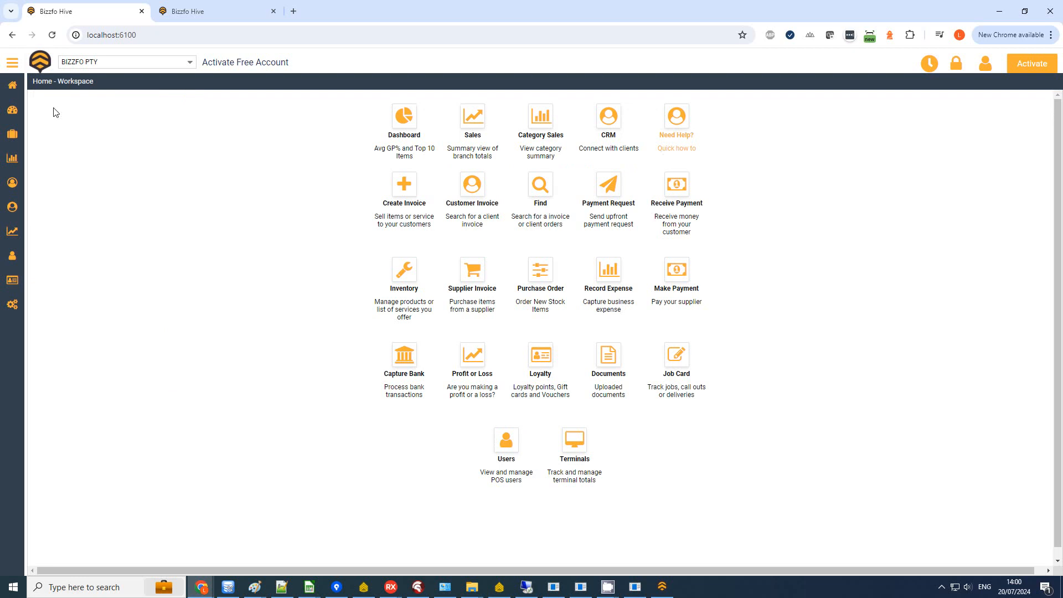
pyautogui.click(931, 65)
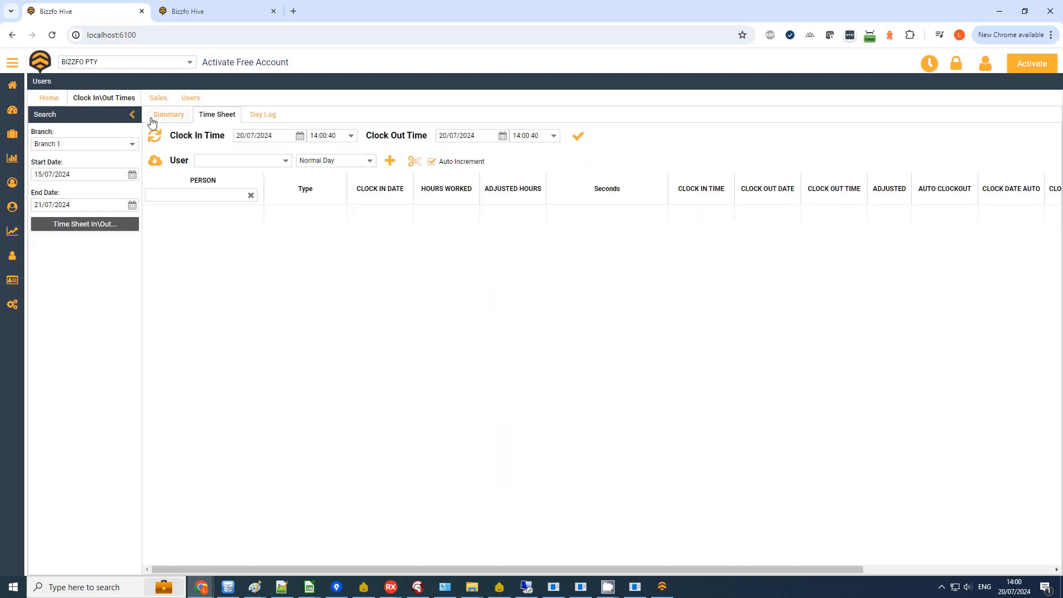
pyautogui.click(132, 145)
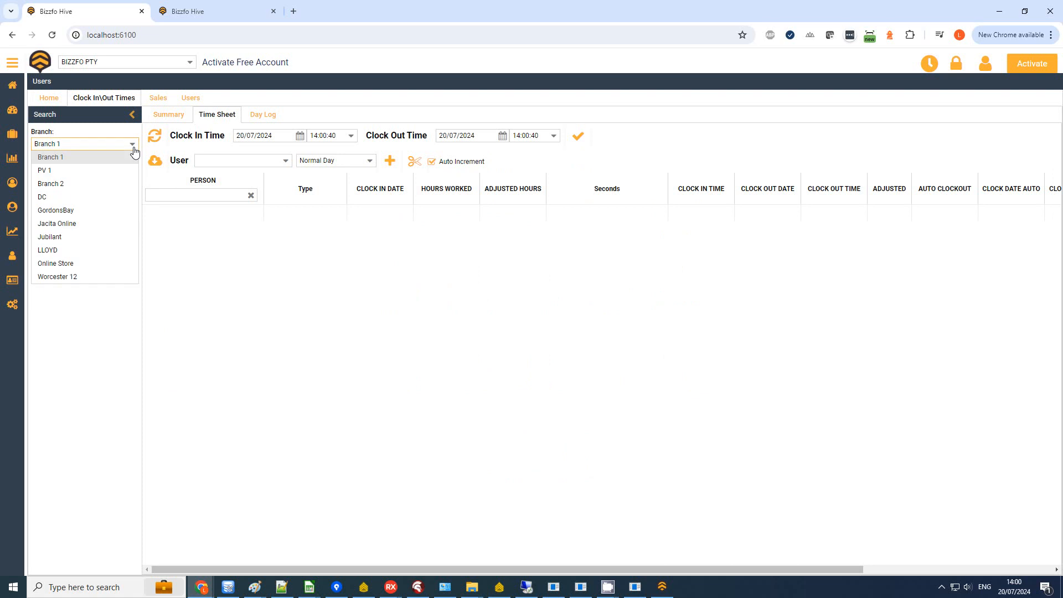
pyautogui.click(130, 158)
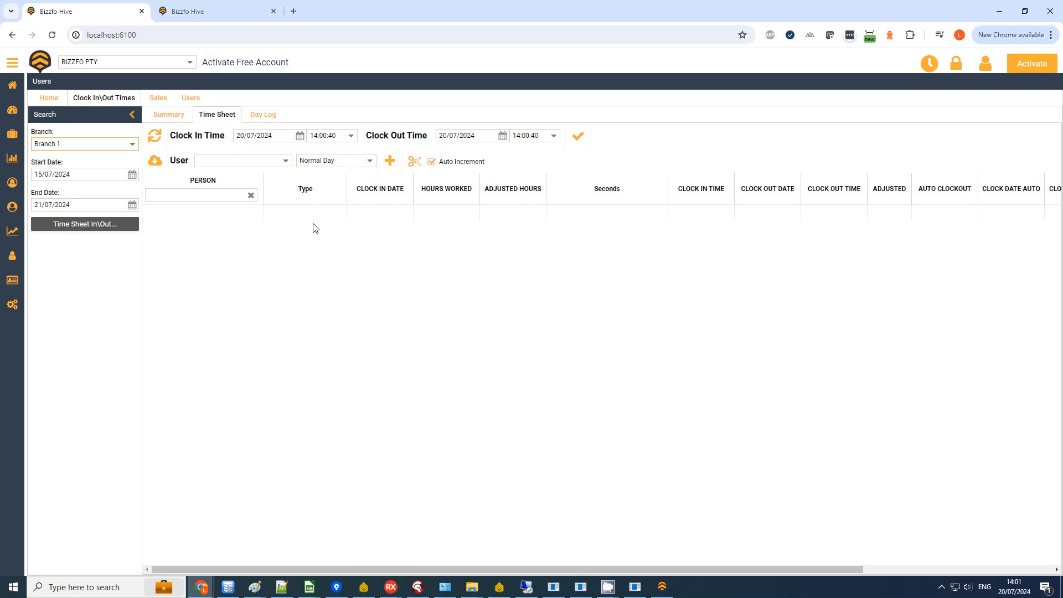
pyautogui.click(154, 137)
# - Set both the clock-in and clock-out dates to 15/07/2024
pyautogui.click(299, 137)
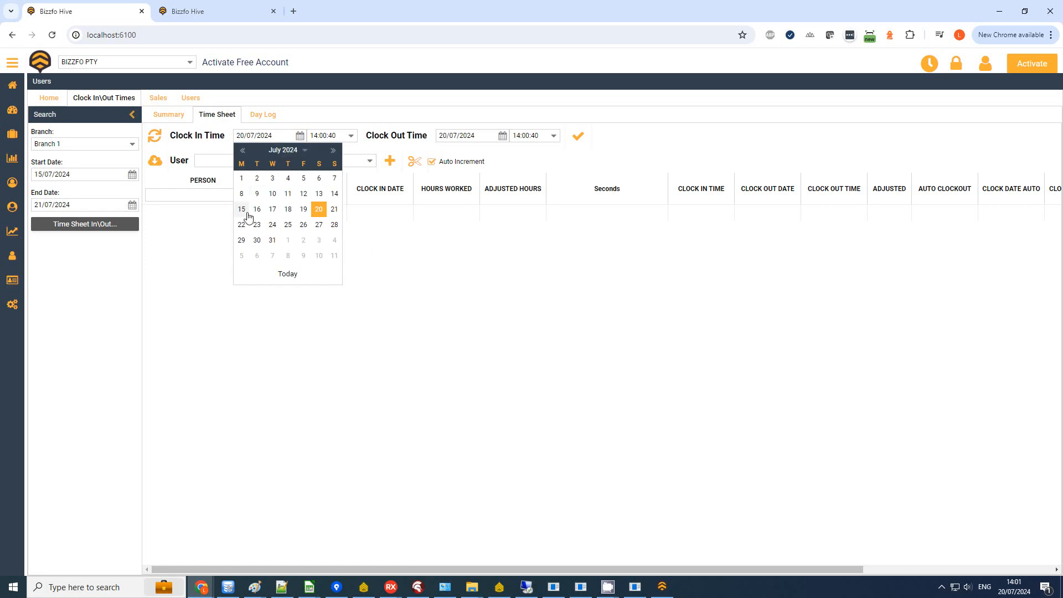
pyautogui.click(172, 184)
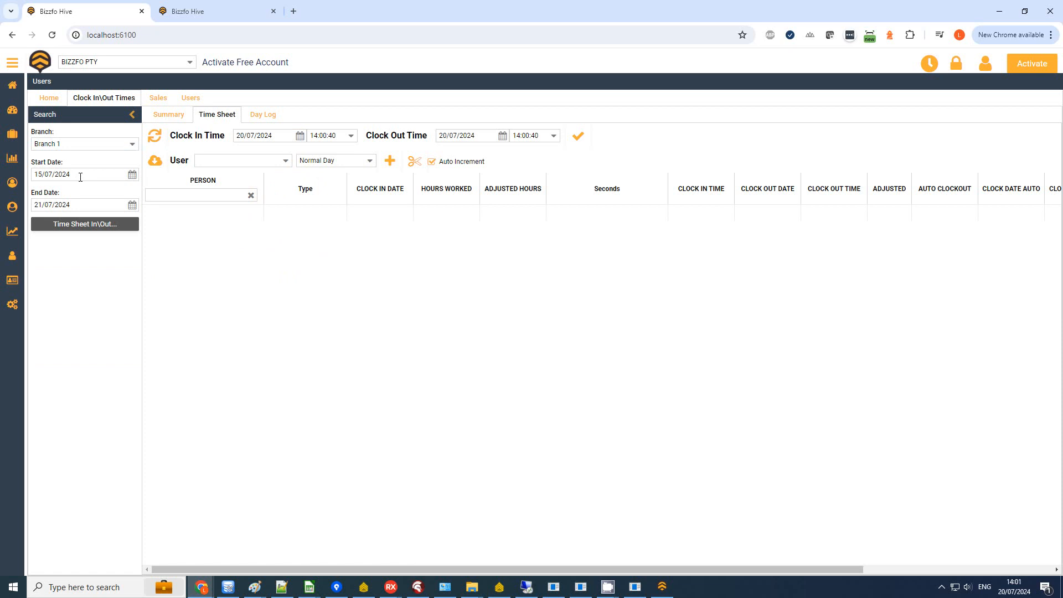
pyautogui.click(300, 136)
pyautogui.click(241, 208)
pyautogui.click(502, 137)
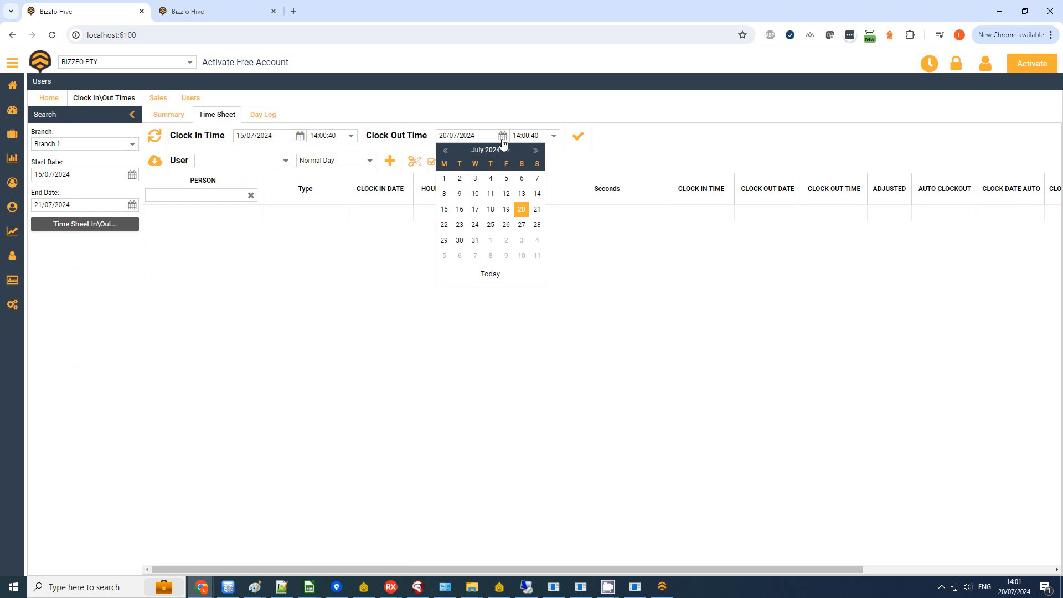
pyautogui.click(444, 209)
# - Set the clock-in time to 08:00:00 and the clock-out time to 17:00:00
pyautogui.click(351, 136)
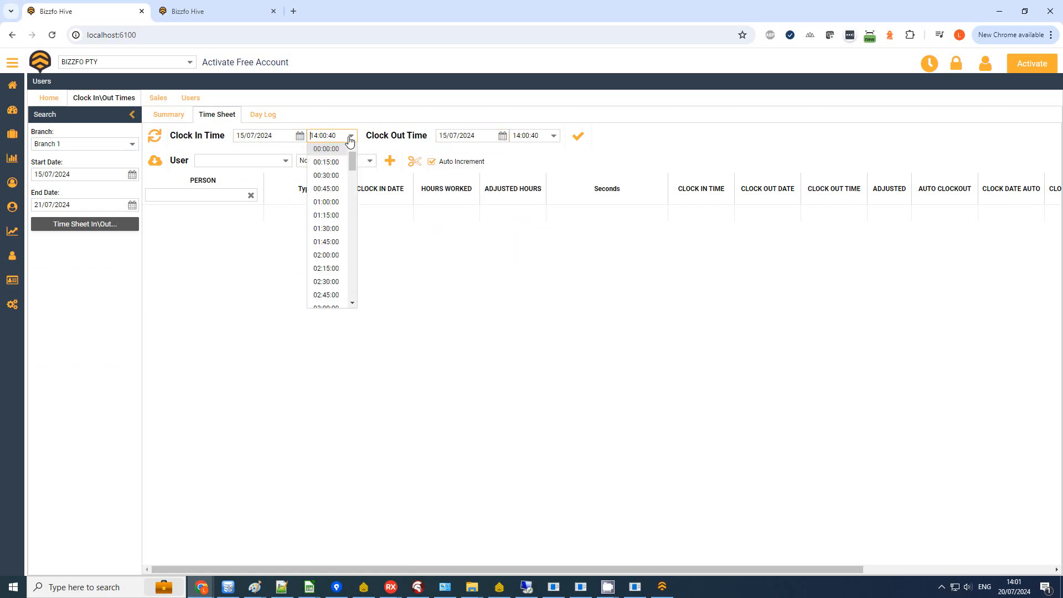
pyautogui.moveTo(352, 161); pyautogui.dragTo(358, 198)
pyautogui.click(337, 236)
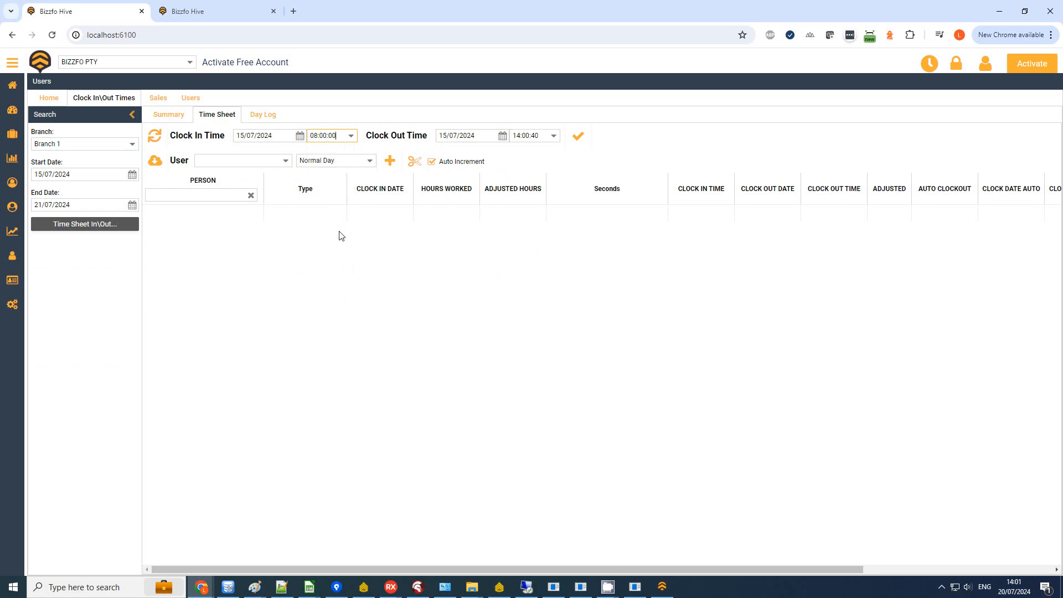
pyautogui.click(555, 137)
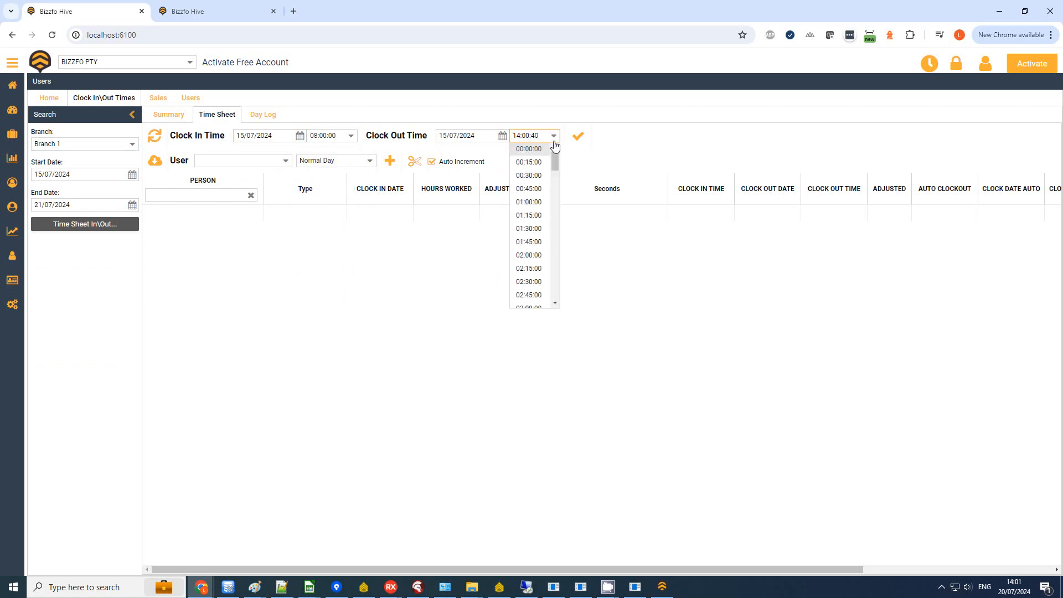
pyautogui.moveTo(556, 157); pyautogui.dragTo(552, 254)
pyautogui.click(529, 283)
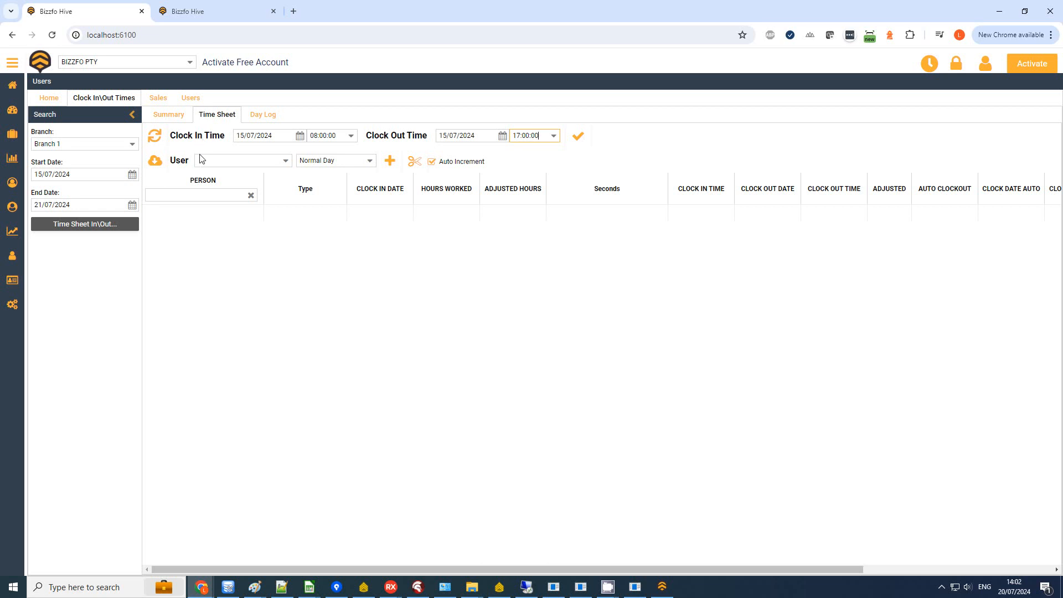
# - Add Normal Day entries for the BIZZFO PTY user for each date from 15/07/2024 to 18/07/2024
pyautogui.click(286, 164)
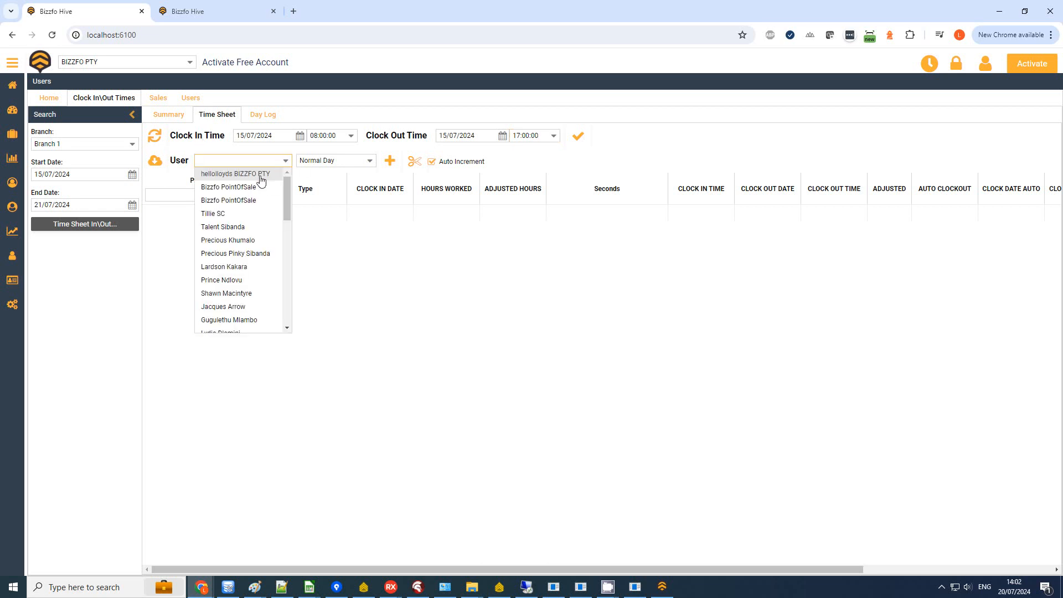
pyautogui.click(239, 174)
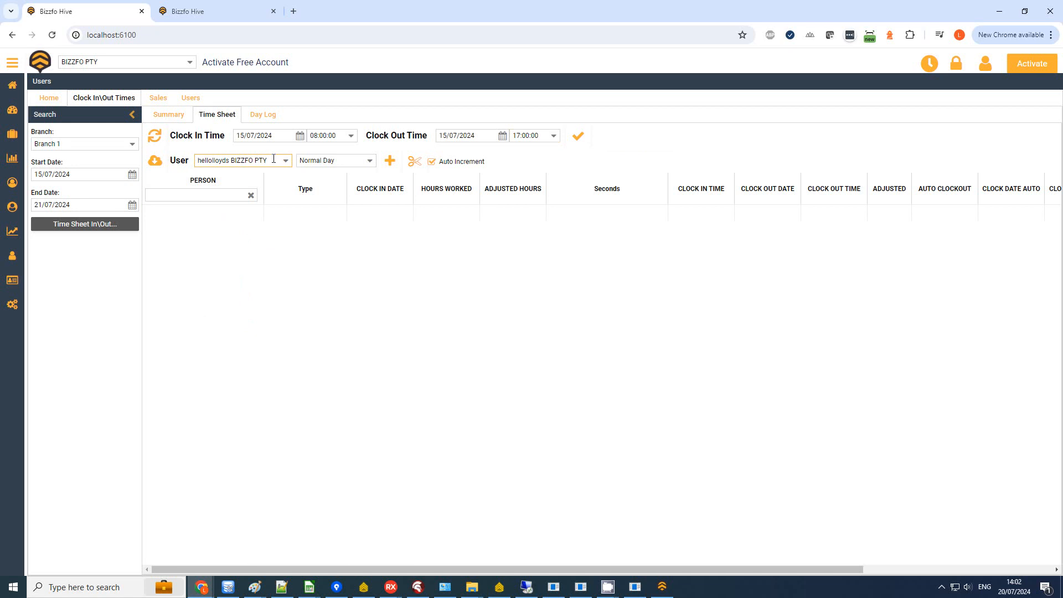
pyautogui.click(369, 160)
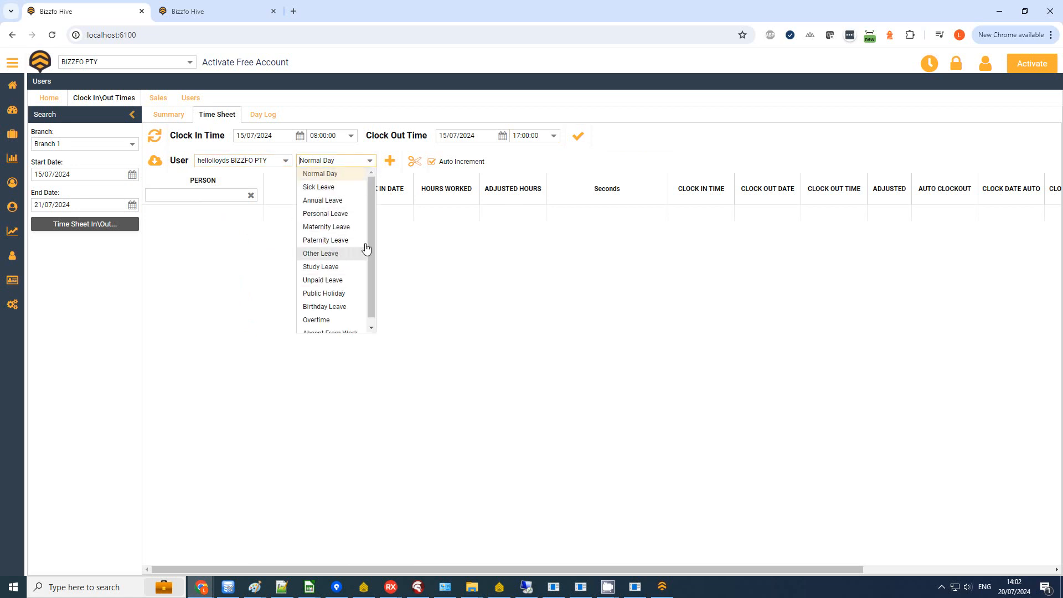
pyautogui.click(580, 164)
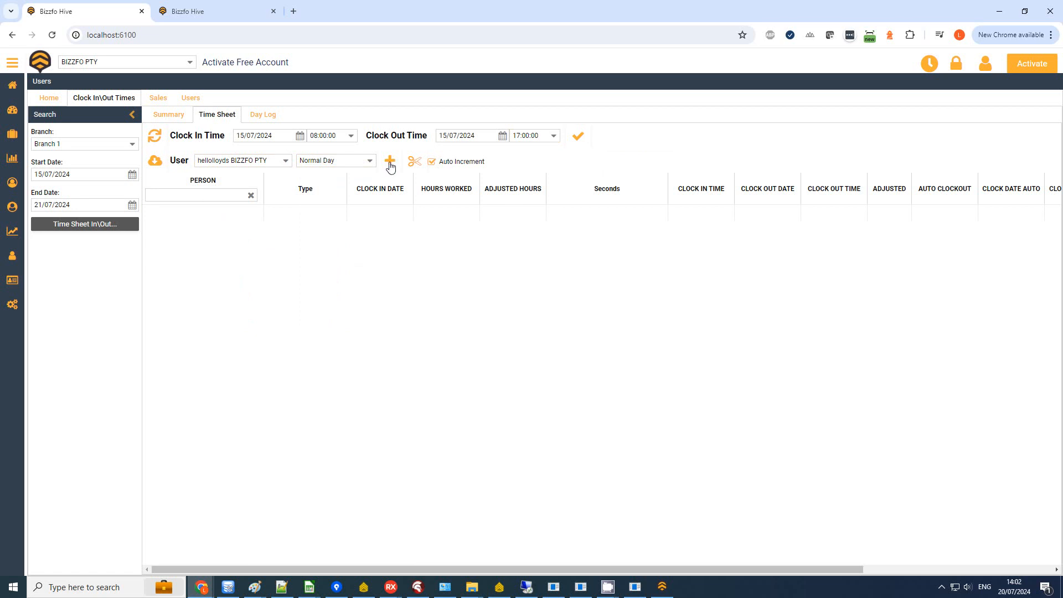
pyautogui.click(390, 161)
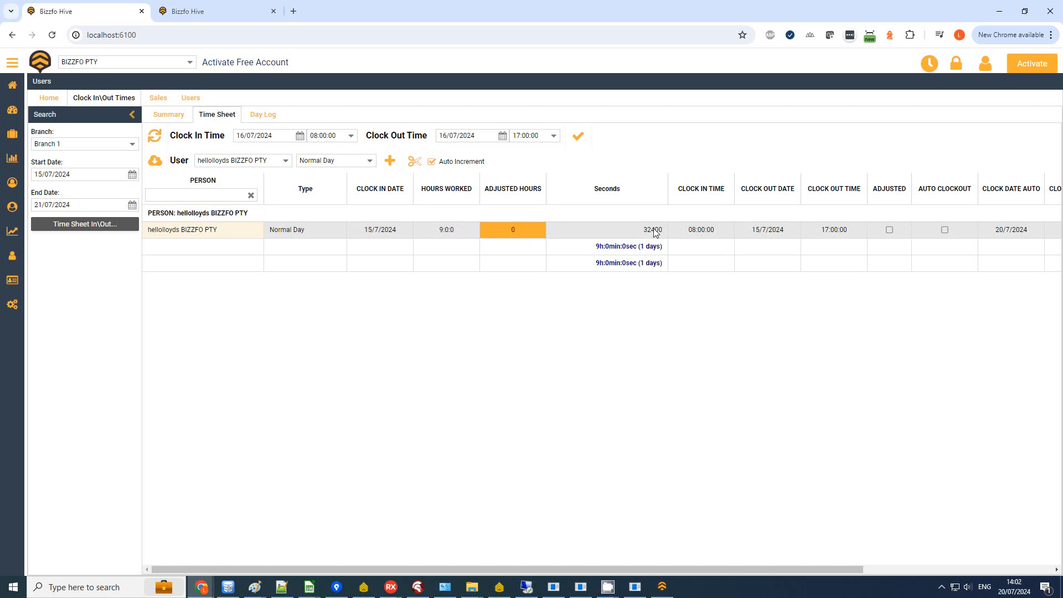
pyautogui.click(390, 161)
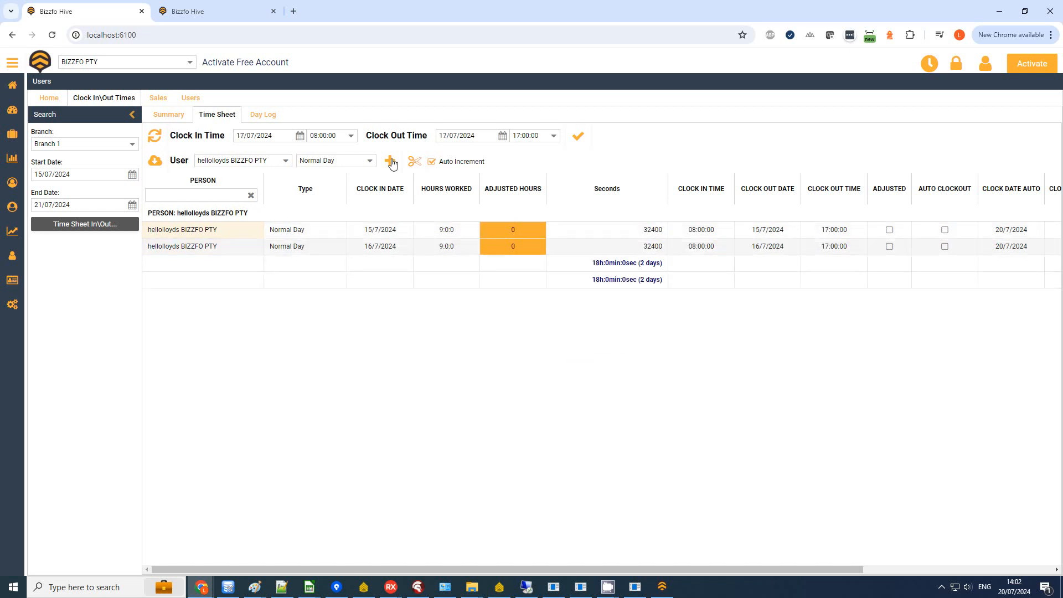
pyautogui.click(390, 161)
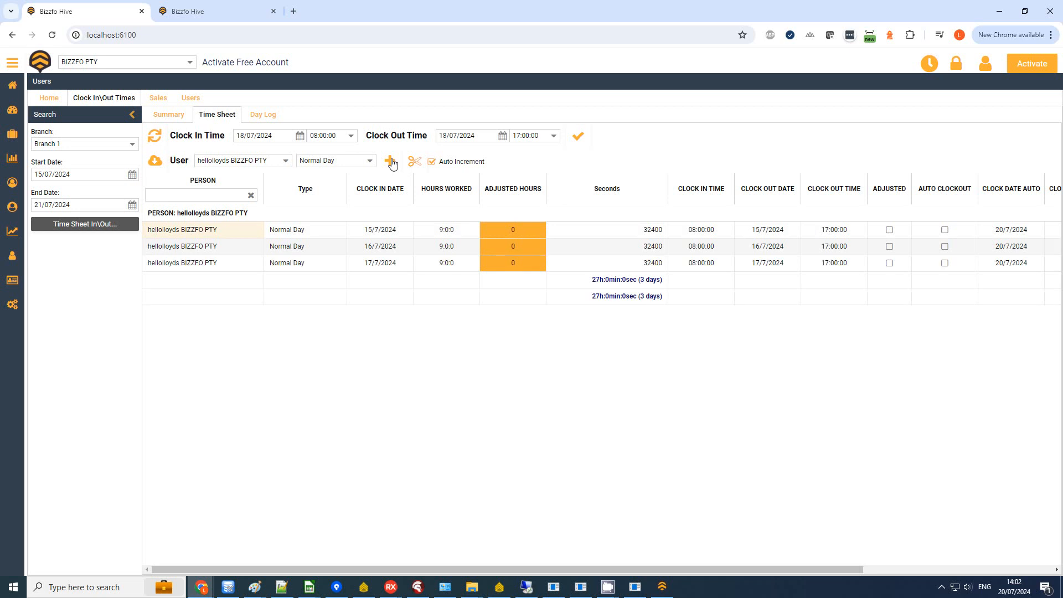
pyautogui.click(390, 161)
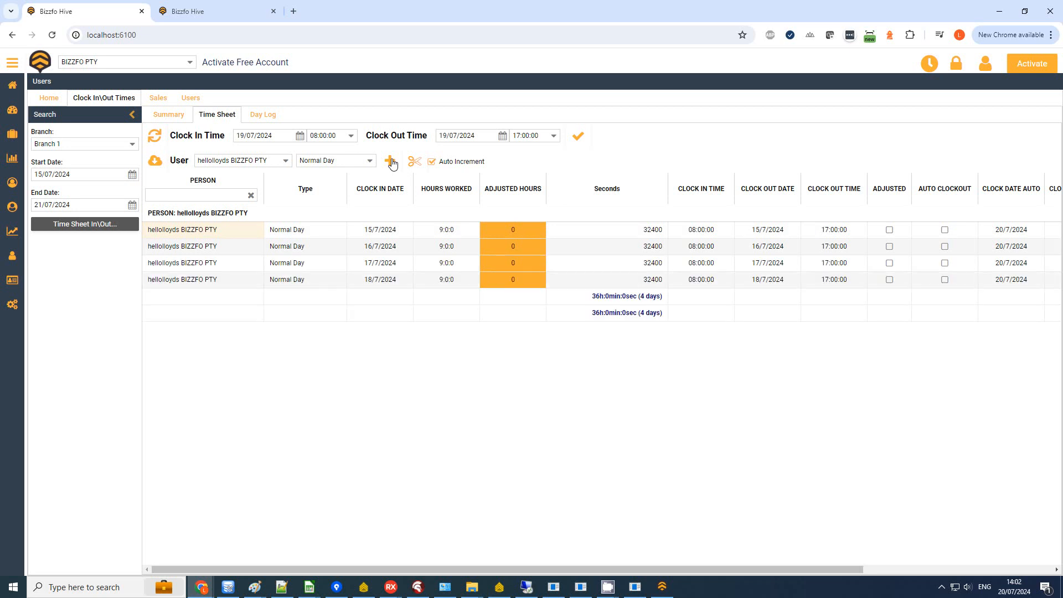
# - Add a Sick Leave entry for the same user on 19/07/2024
pyautogui.click(368, 161)
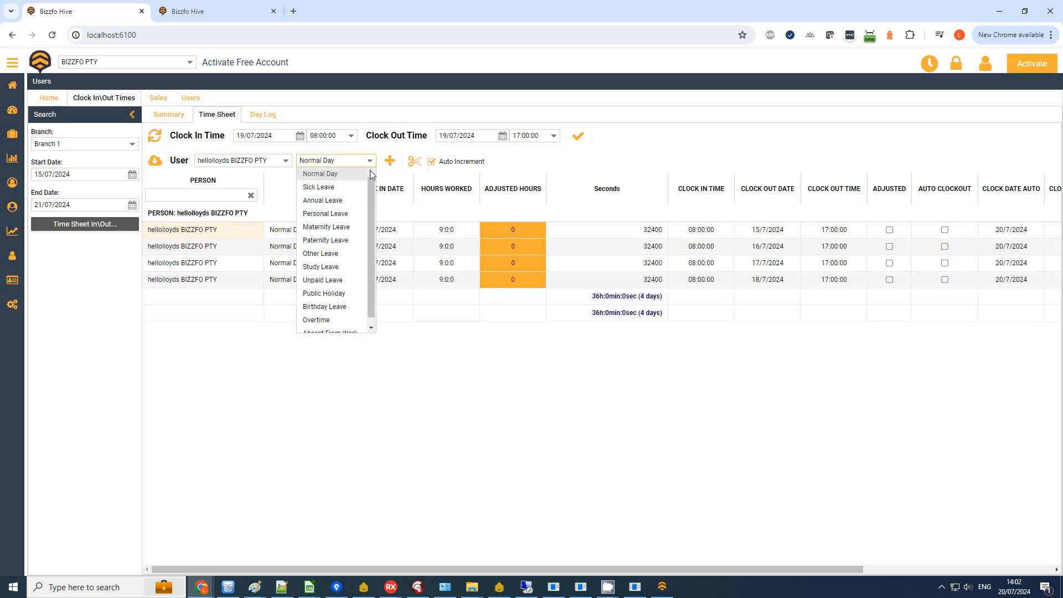
pyautogui.scroll(-1, 371, 212)
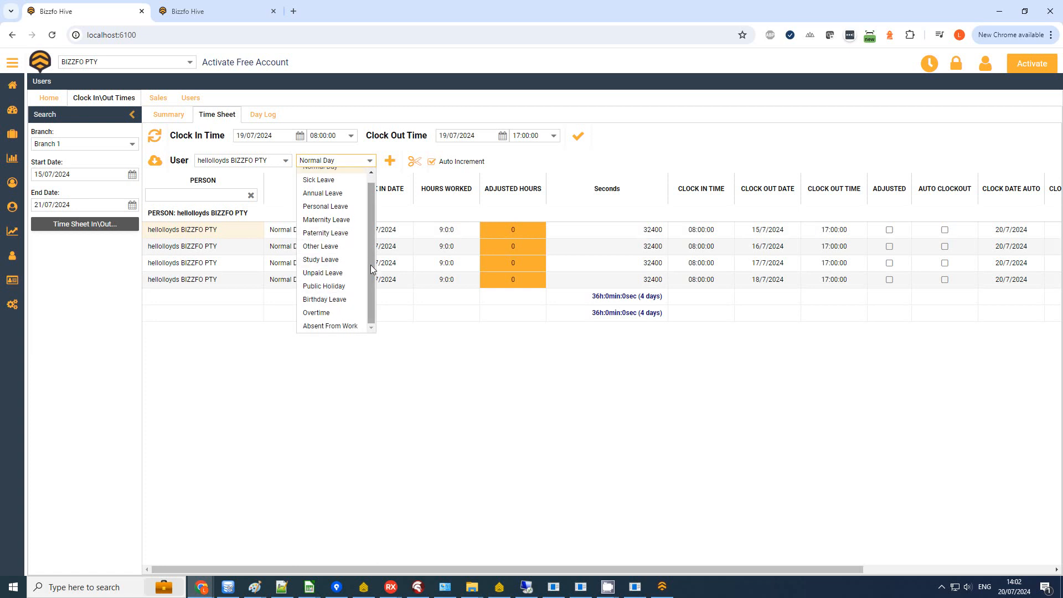
pyautogui.moveTo(371, 265); pyautogui.dragTo(376, 207)
pyautogui.click(348, 187)
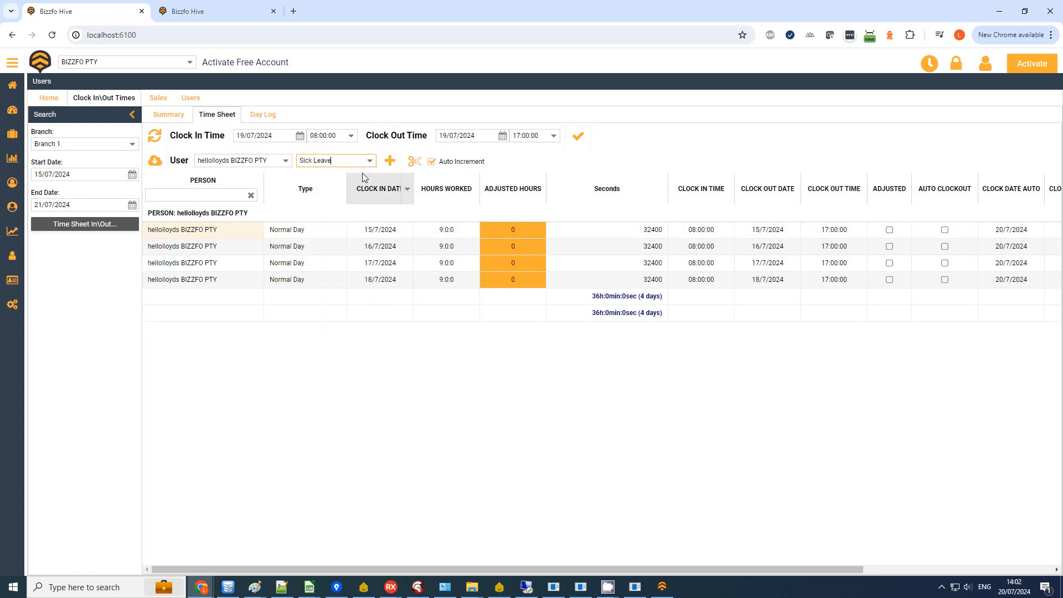
pyautogui.click(390, 161)
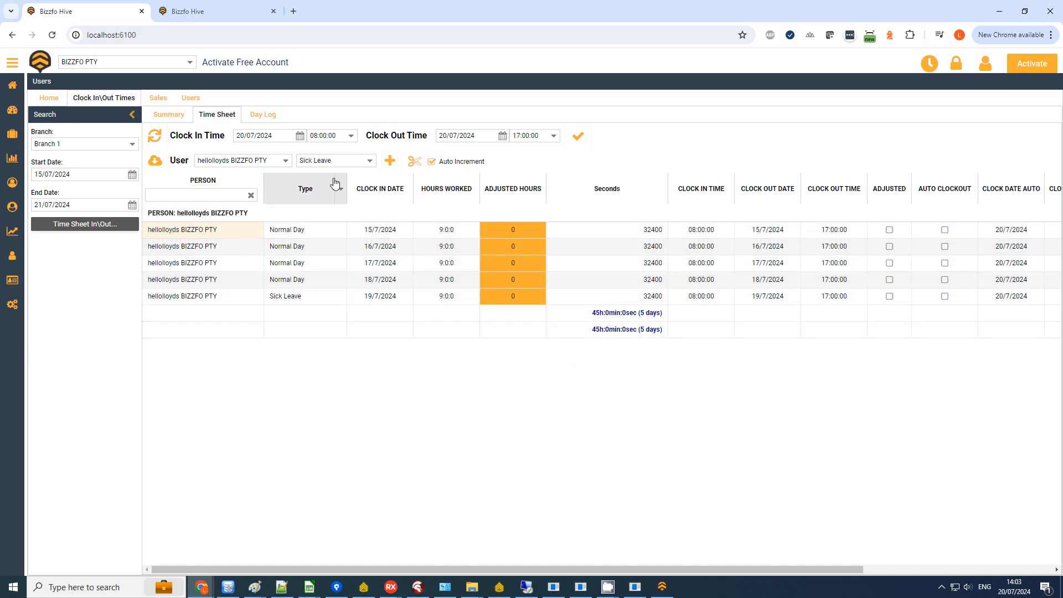
# - Add Overtime entries for the same user on 20/07/2024 and 21/07/2024
pyautogui.click(371, 163)
pyautogui.scroll(-1, 326, 294)
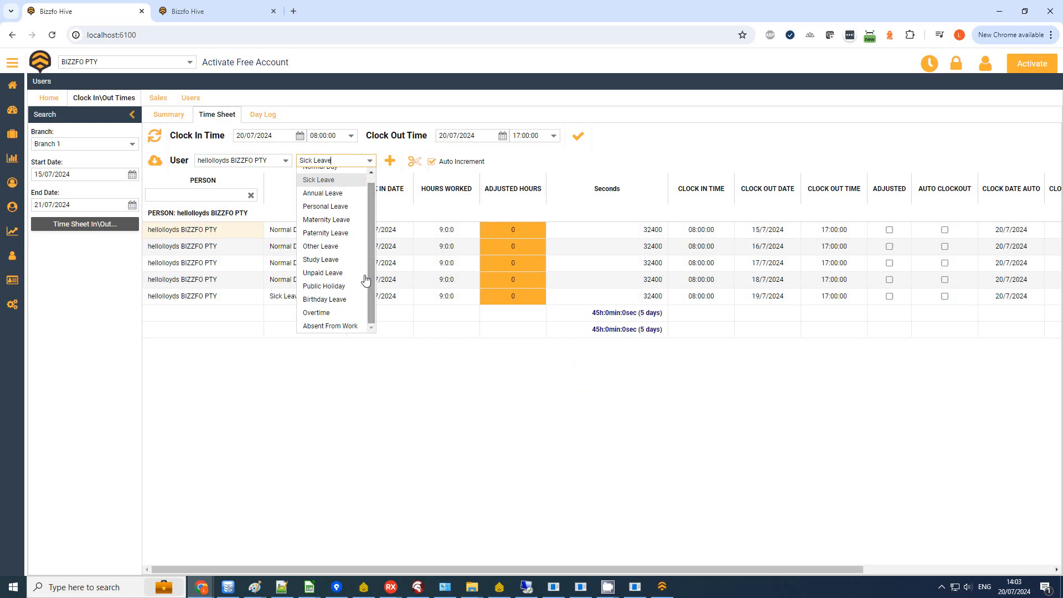
pyautogui.click(319, 308)
pyautogui.click(390, 163)
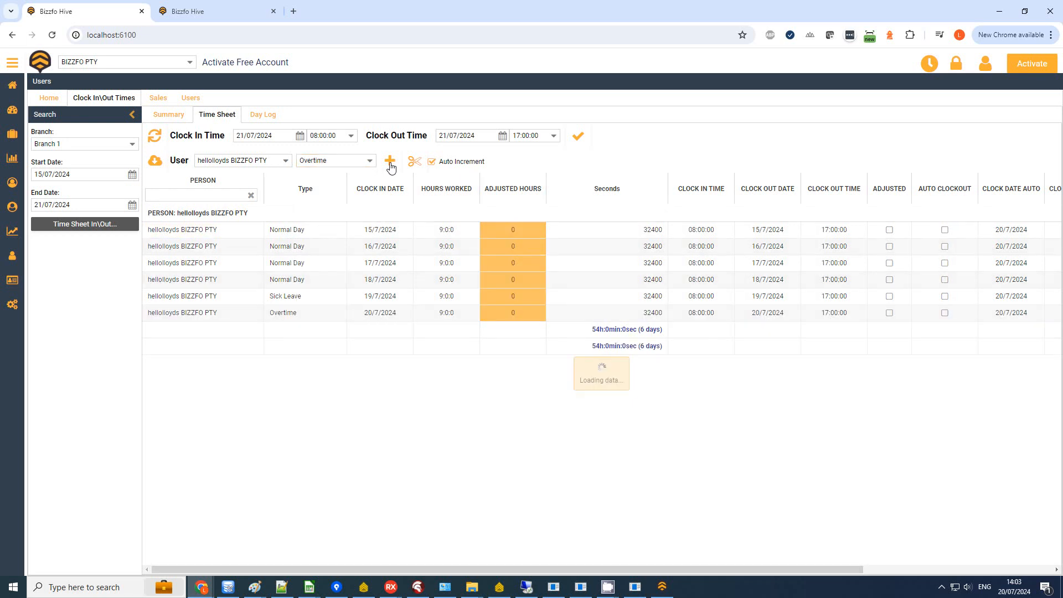
pyautogui.click(390, 164)
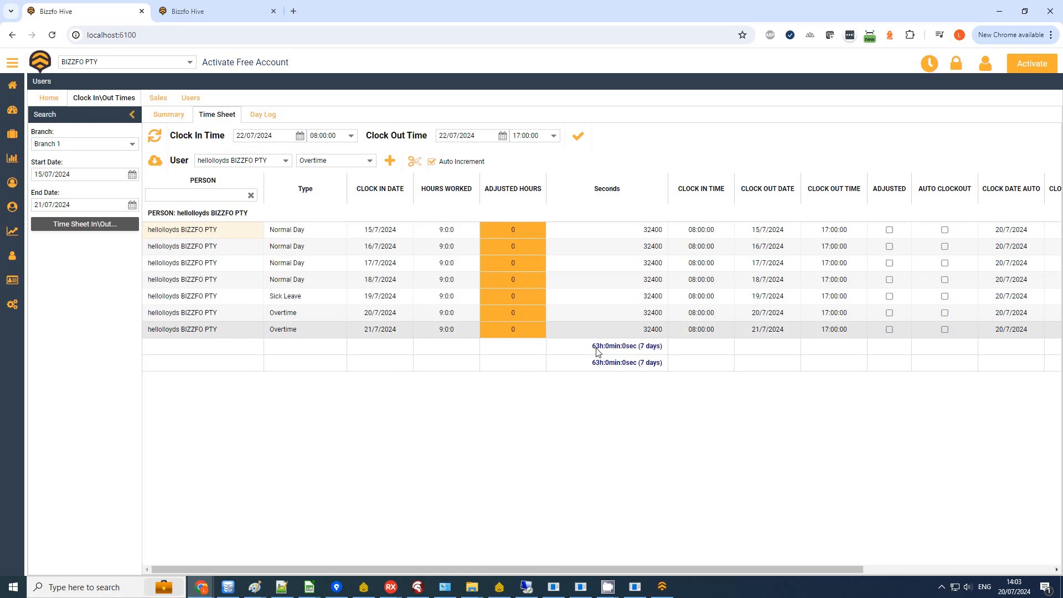
# - Check the Sick Leave entry's hours, and examine the refreshed summary of hours worked for Sick Leave, Overtime and Normal Day
pyautogui.click(317, 298)
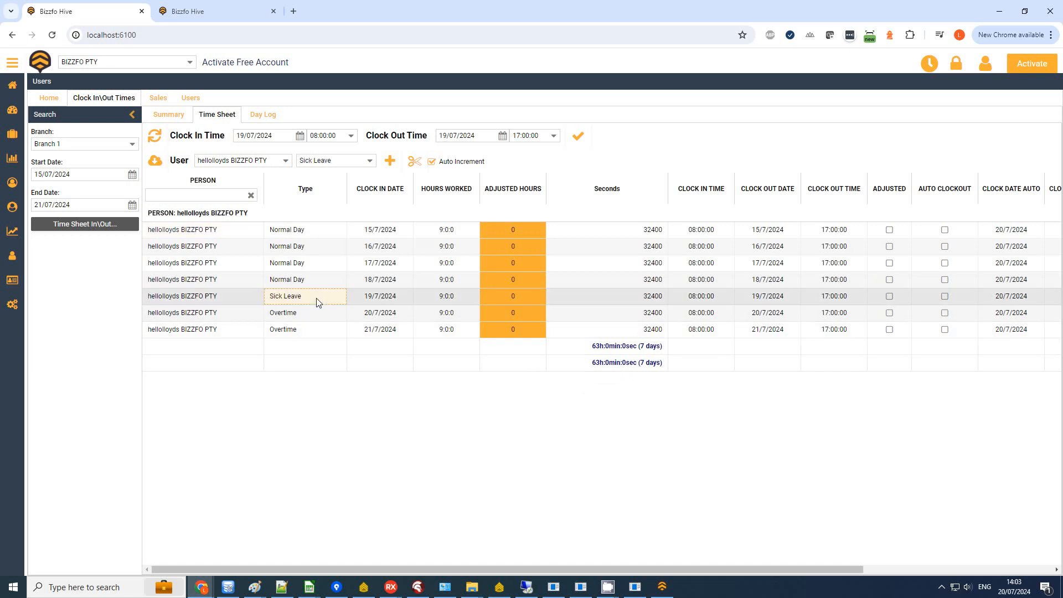
pyautogui.click(446, 299)
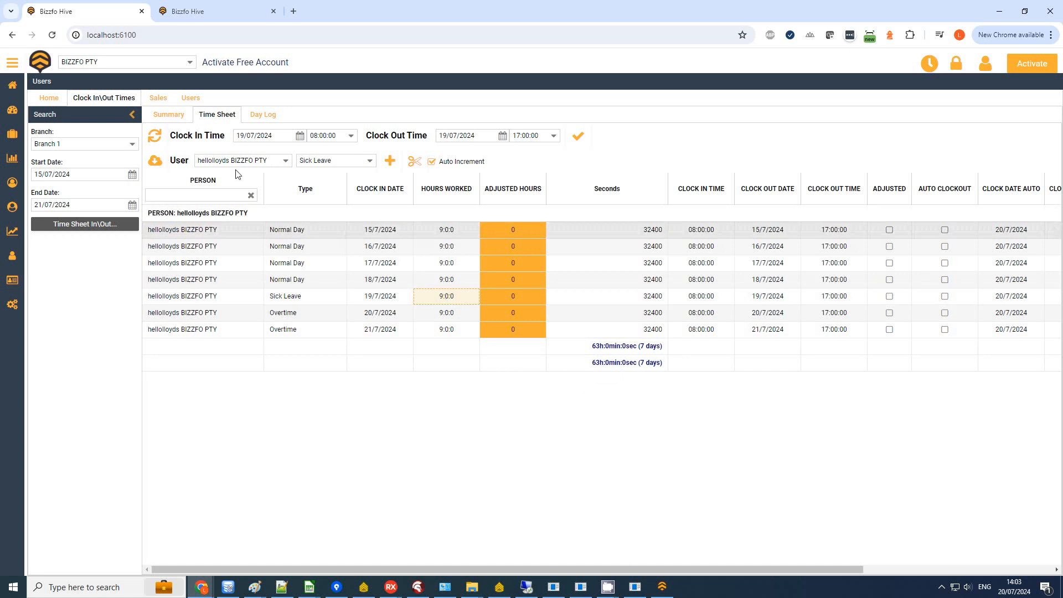
pyautogui.click(166, 114)
pyautogui.click(150, 136)
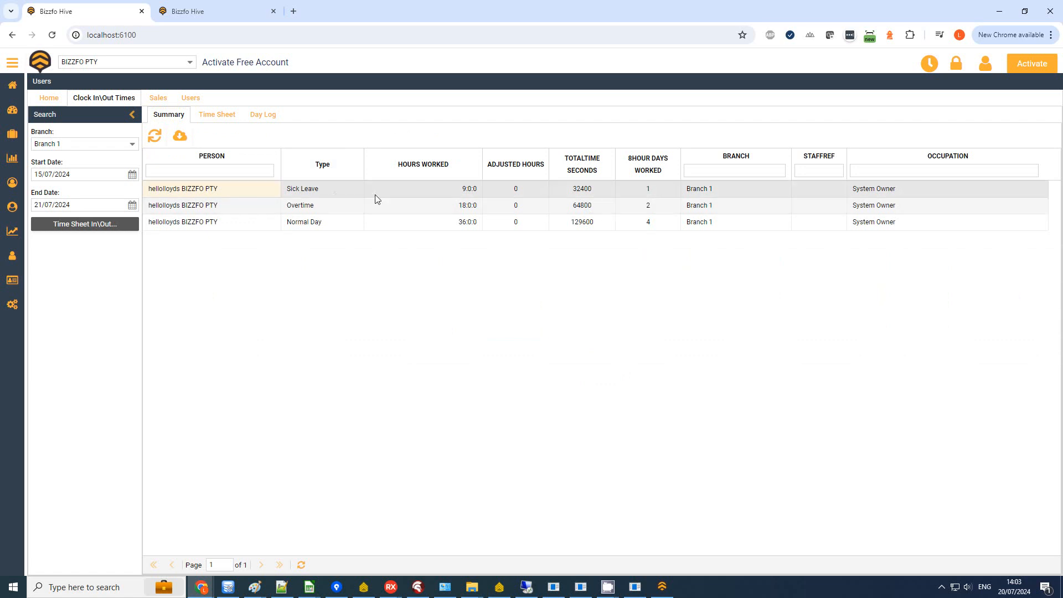
pyautogui.click(421, 188)
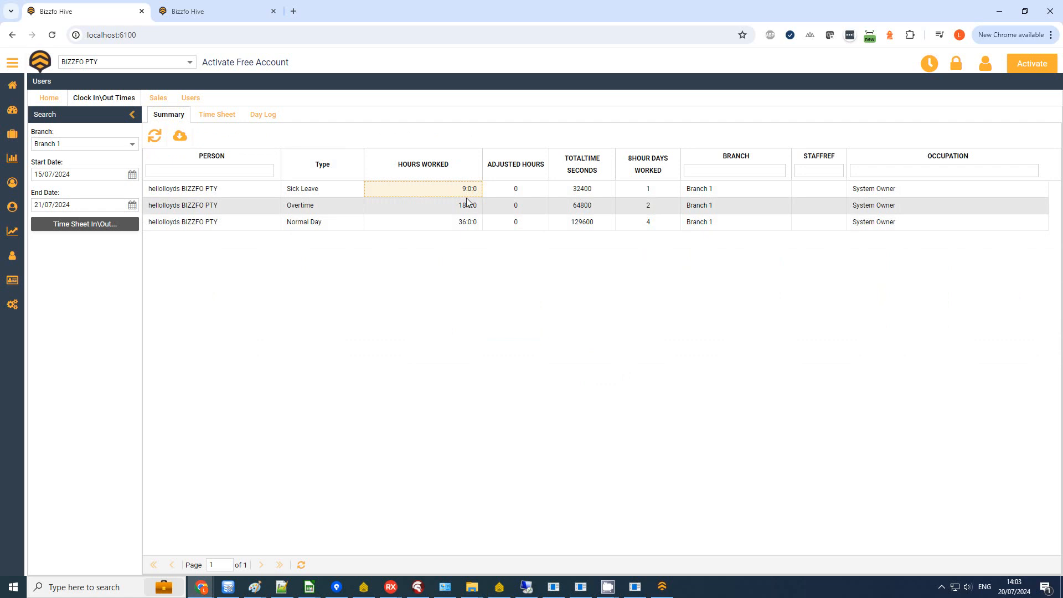
pyautogui.click(312, 194)
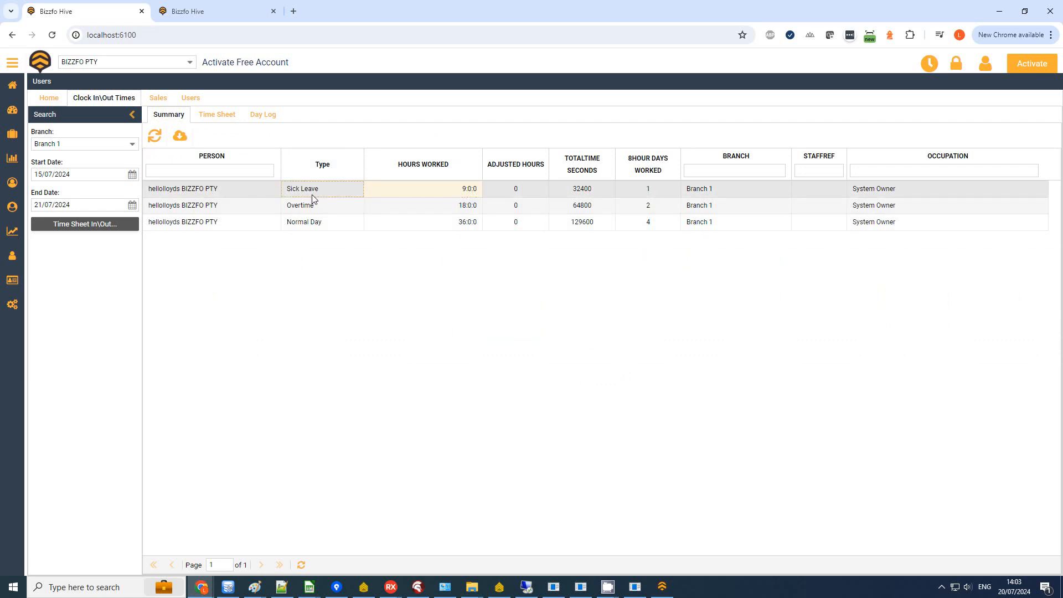
pyautogui.click(440, 193)
pyautogui.click(437, 204)
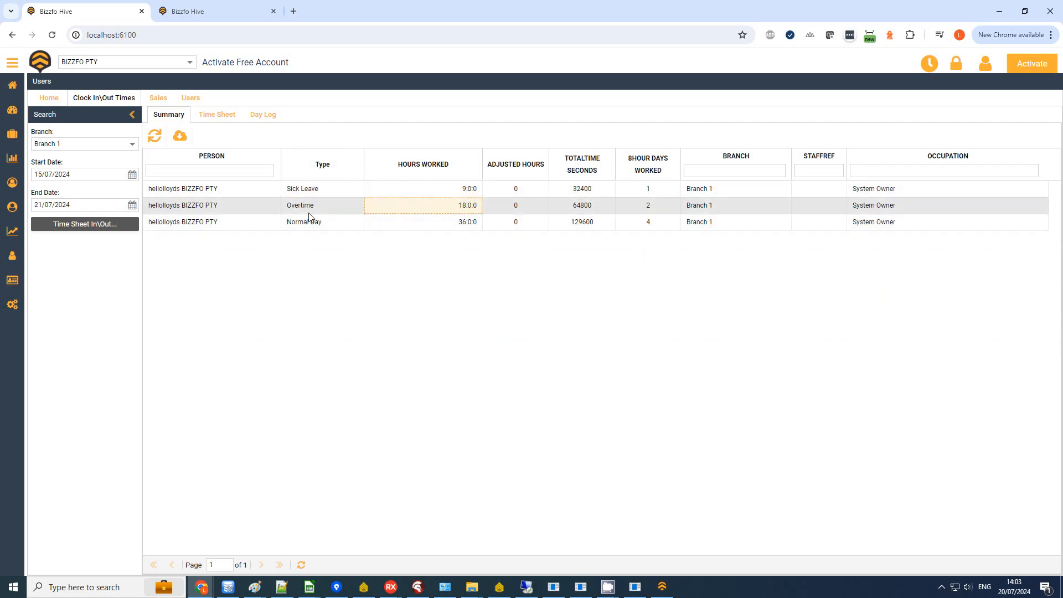
pyautogui.click(381, 228)
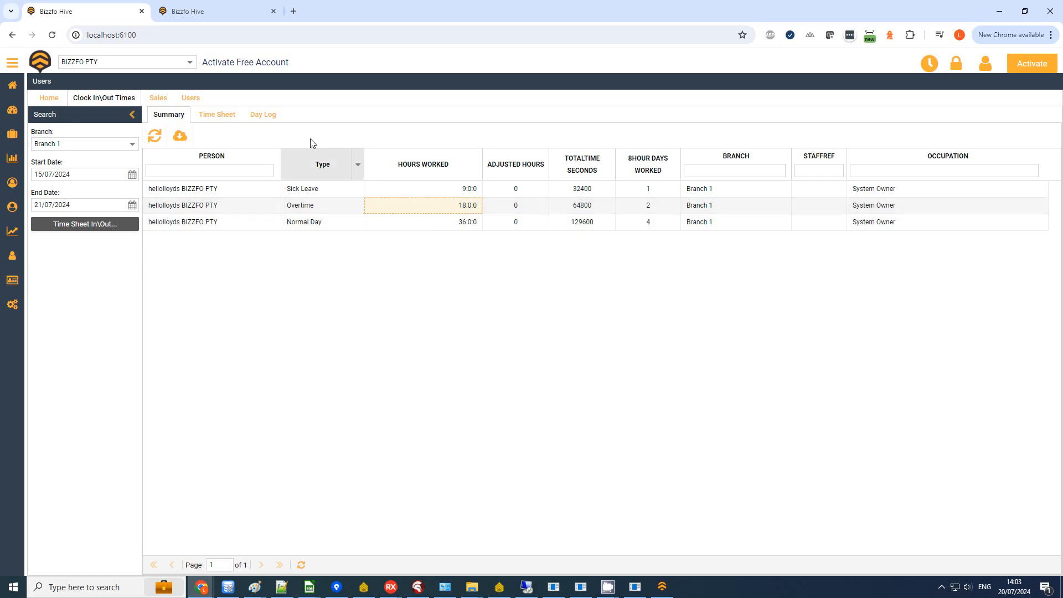
# - Change the Overtime time sheet entry on 20/07/2024 to clock in at 09:00:00 and clock out at 10:30:00
pyautogui.click(218, 115)
pyautogui.click(158, 143)
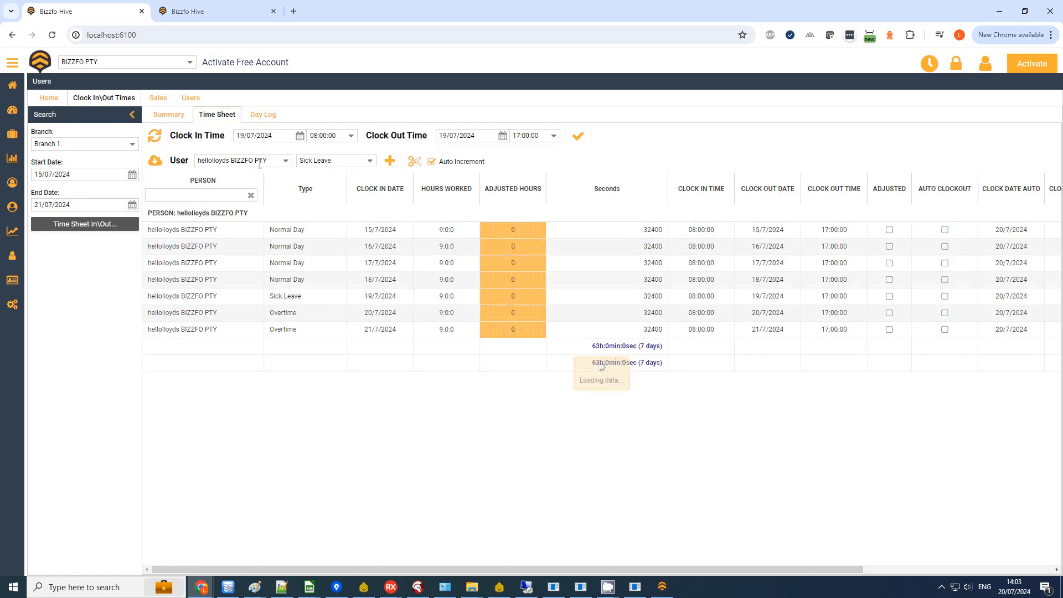
pyautogui.click(619, 315)
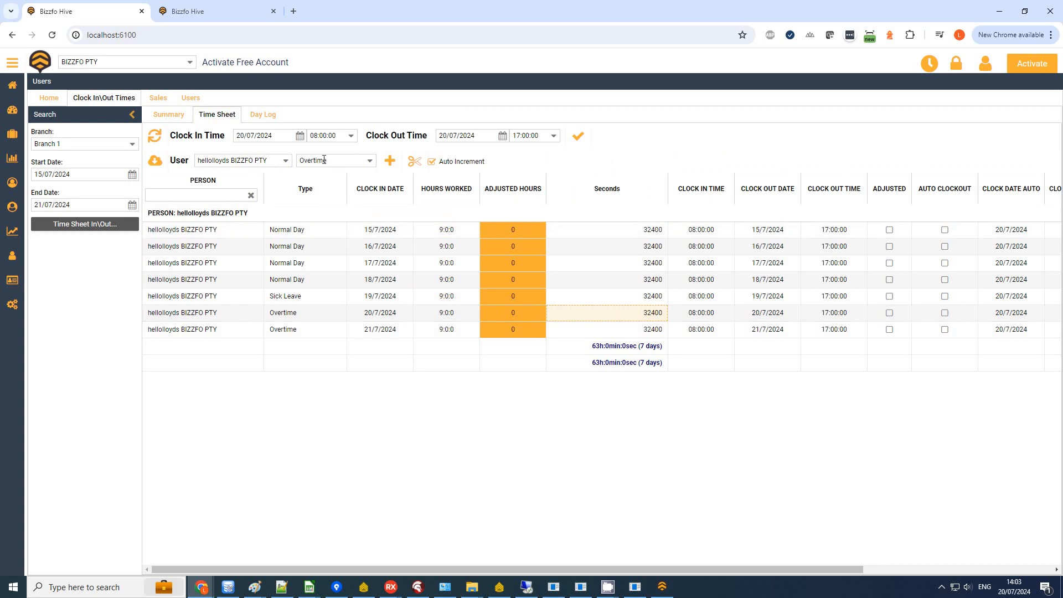
pyautogui.click(350, 136)
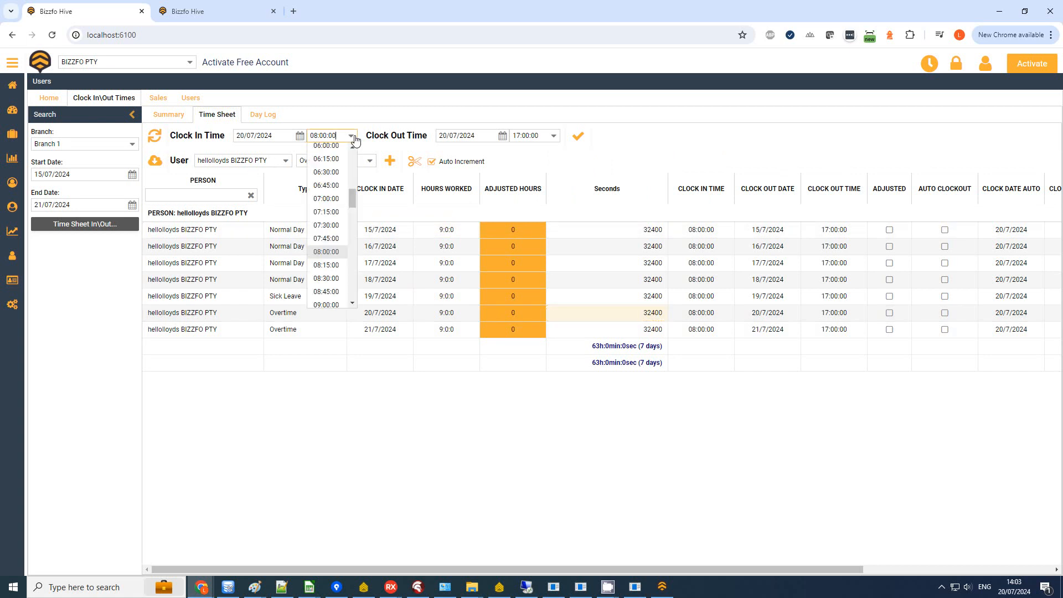
pyautogui.scroll(-3, 346, 230)
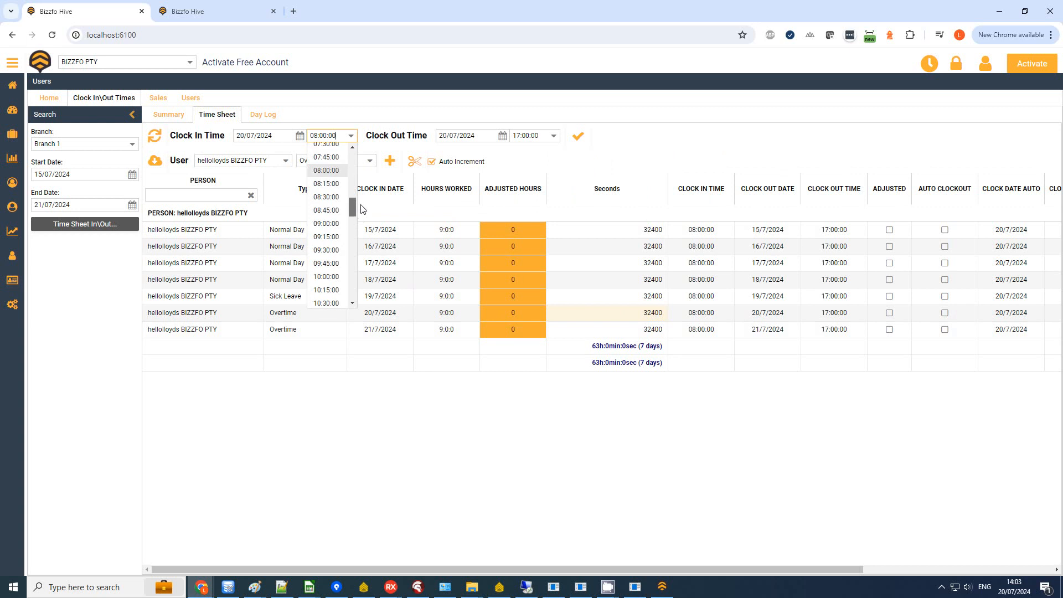
pyautogui.click(344, 224)
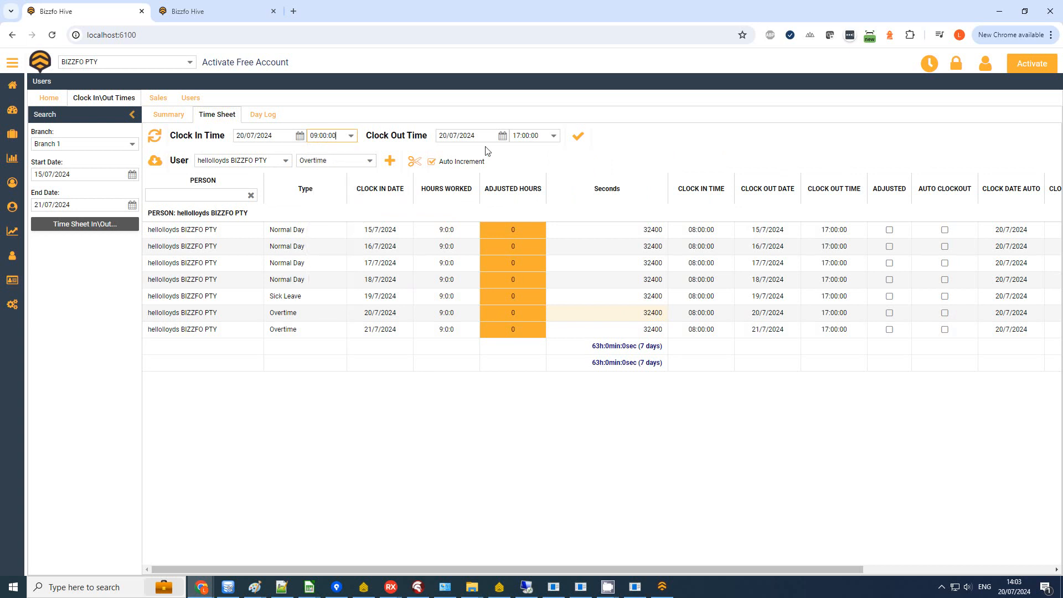
pyautogui.click(553, 136)
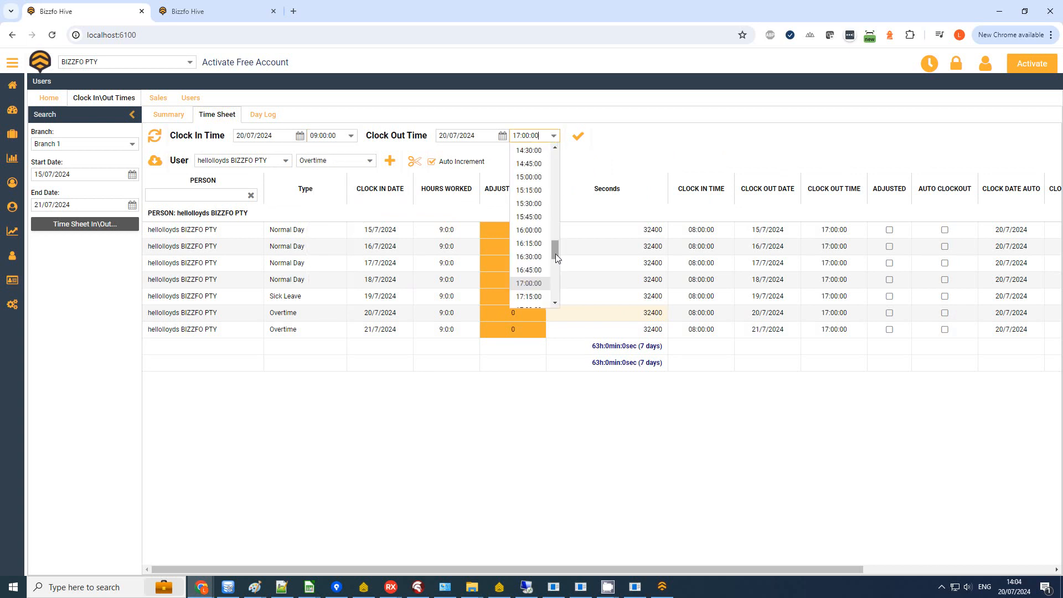
pyautogui.moveTo(556, 254); pyautogui.dragTo(558, 220)
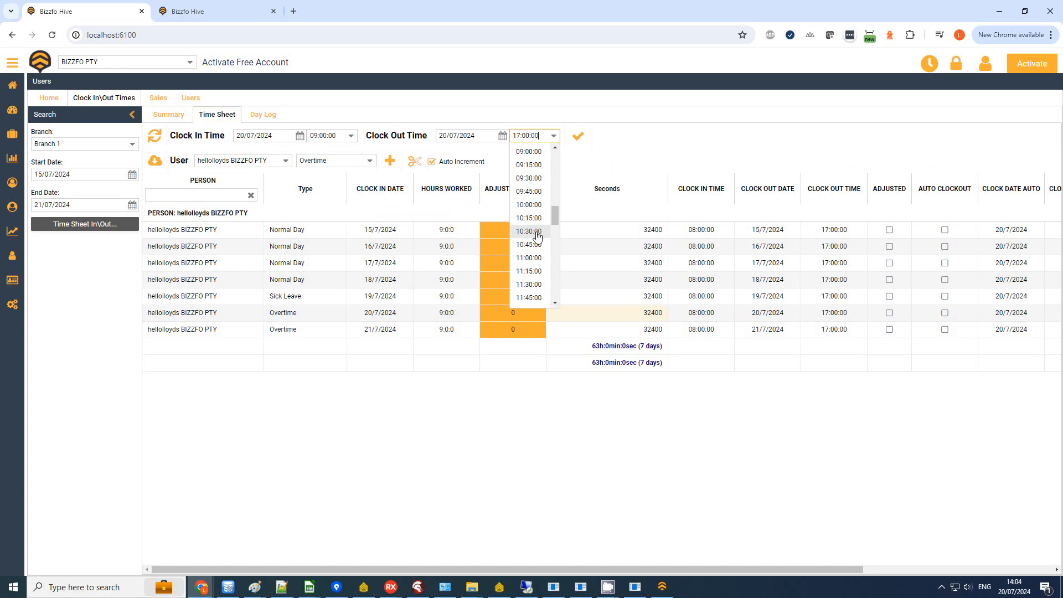
pyautogui.click(537, 235)
pyautogui.click(578, 139)
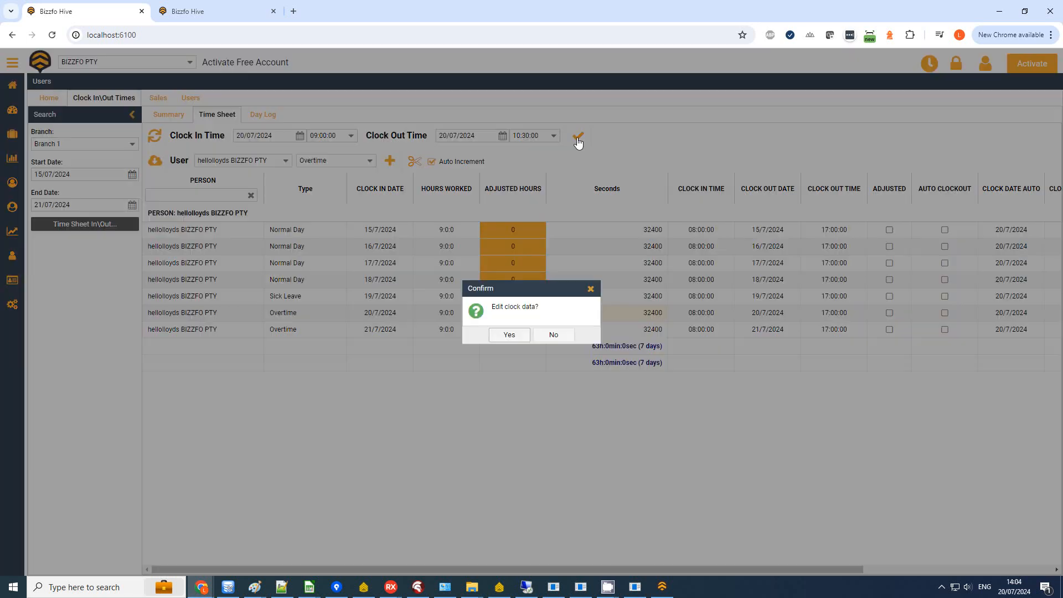
pyautogui.click(507, 335)
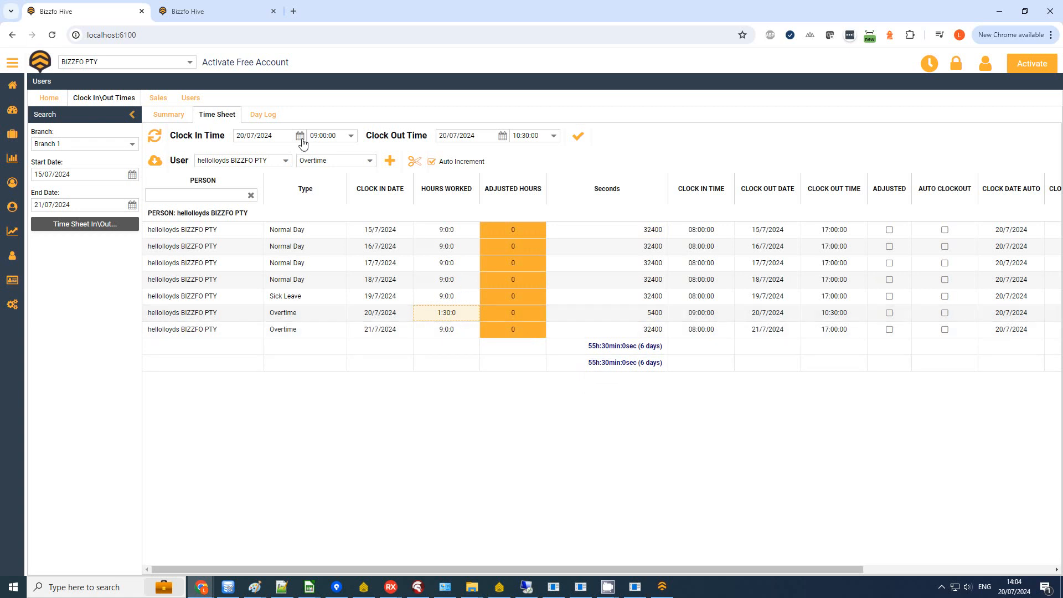
# - Set the clock-out time of the Overtime entry on 21/07/2024 to 10:15:00
pyautogui.click(390, 330)
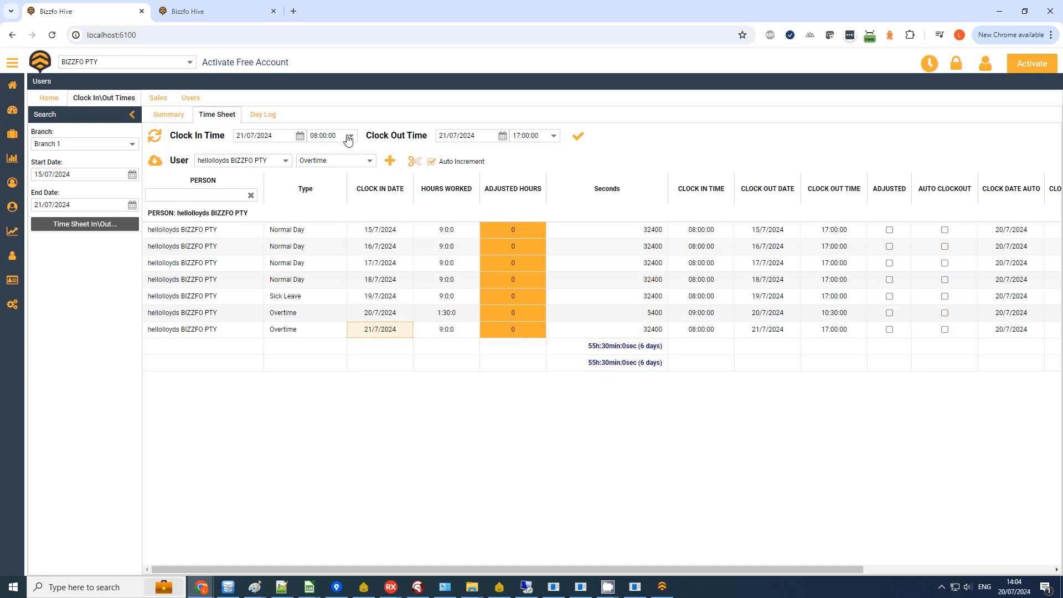
pyautogui.click(554, 136)
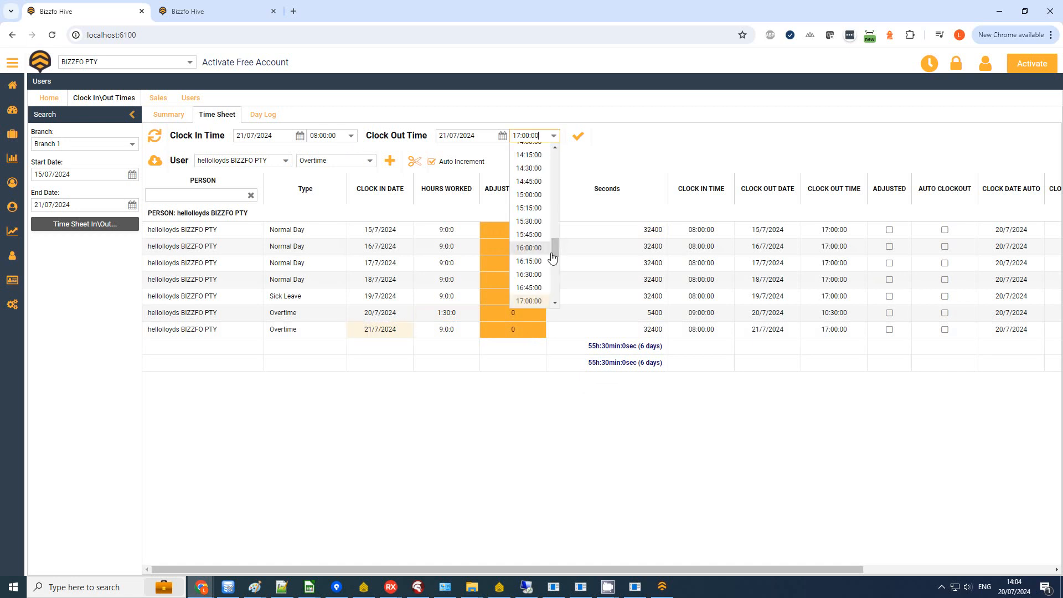
pyautogui.moveTo(553, 247); pyautogui.dragTo(554, 224)
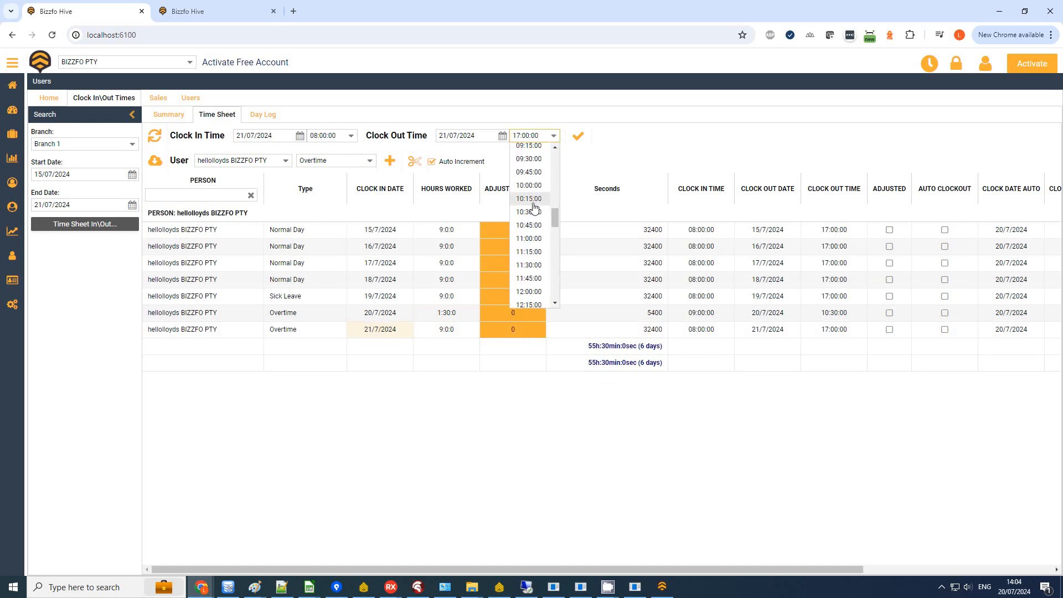
pyautogui.click(529, 208)
pyautogui.click(578, 135)
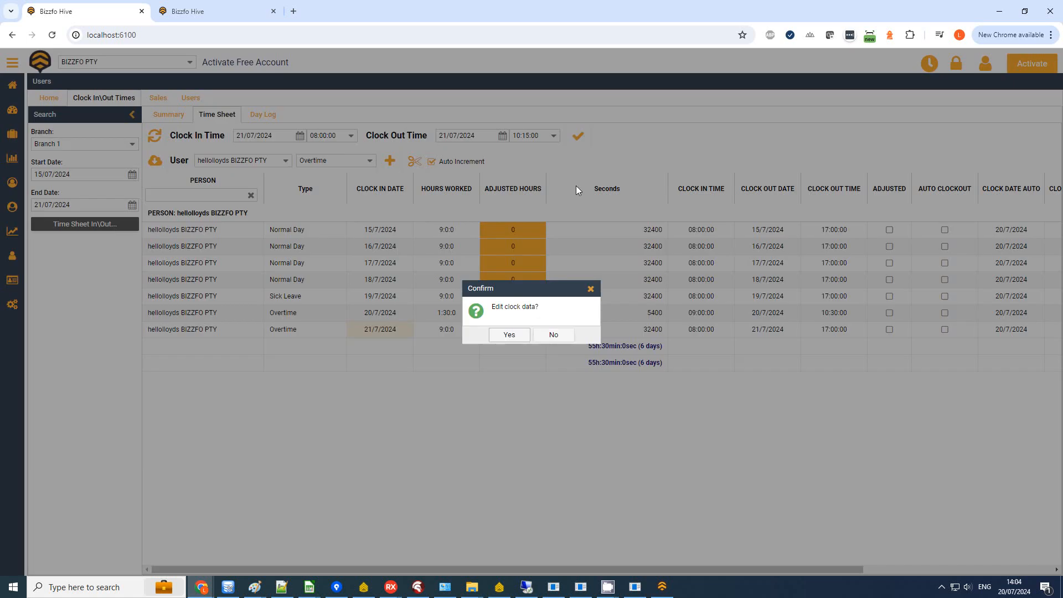
pyautogui.click(514, 334)
# - Delete the Overtime entry on 21/07/2024 and check the summary of hours worked
pyautogui.click(457, 334)
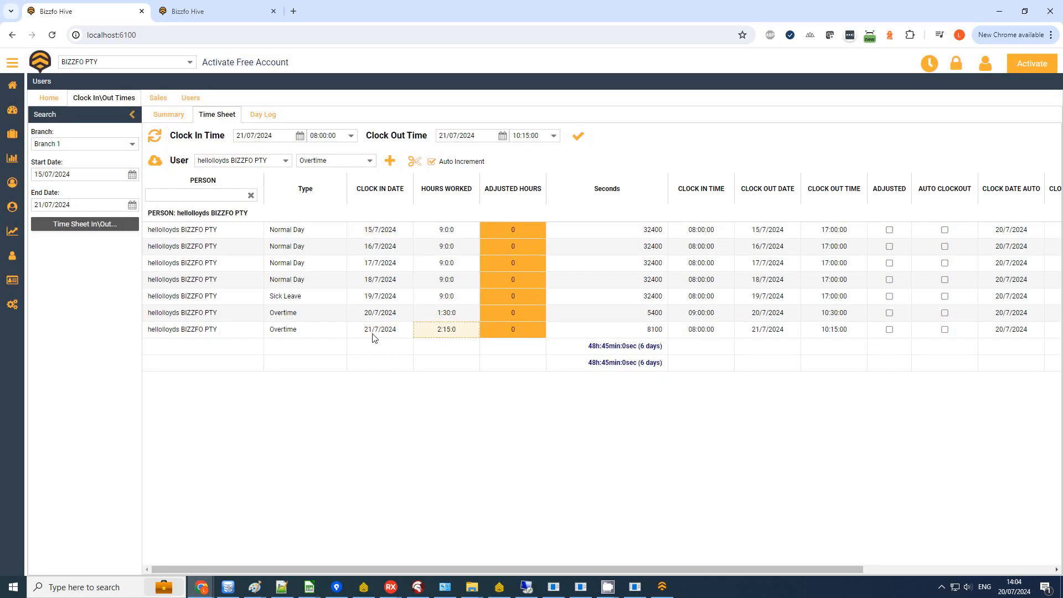
pyautogui.click(412, 163)
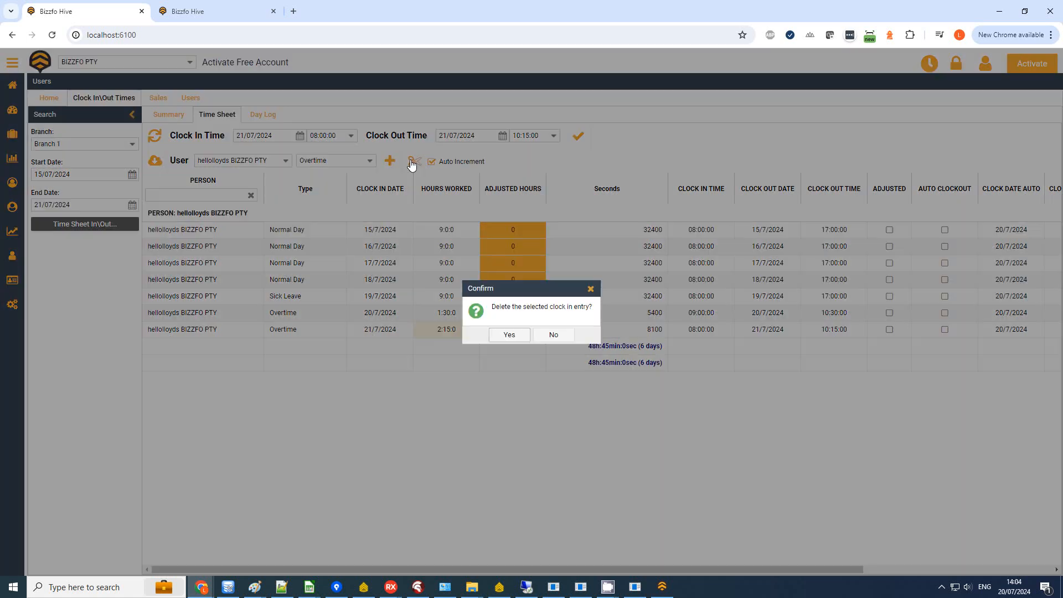
pyautogui.click(509, 335)
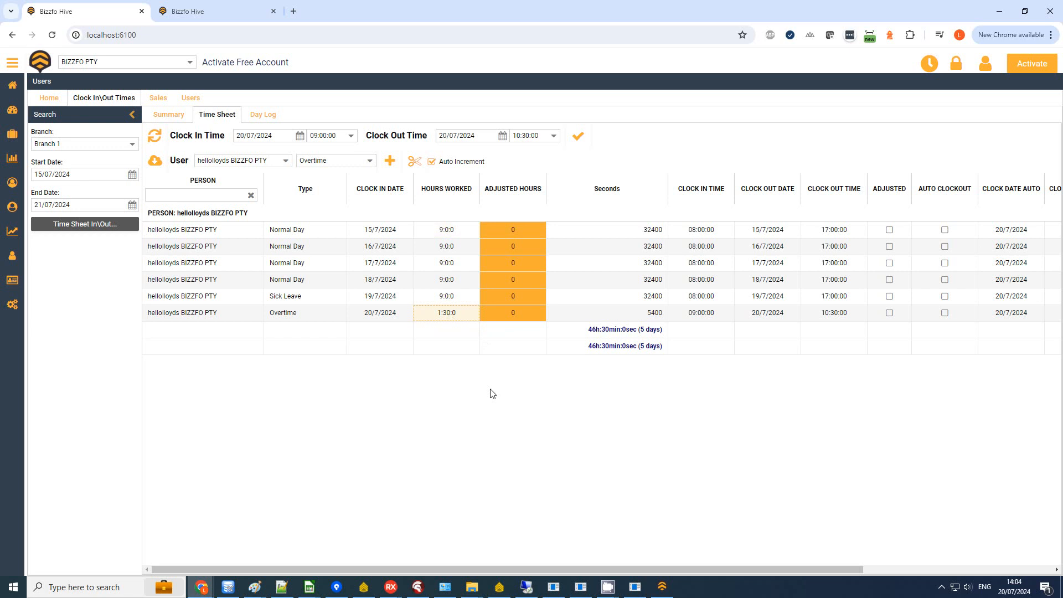
pyautogui.click(168, 114)
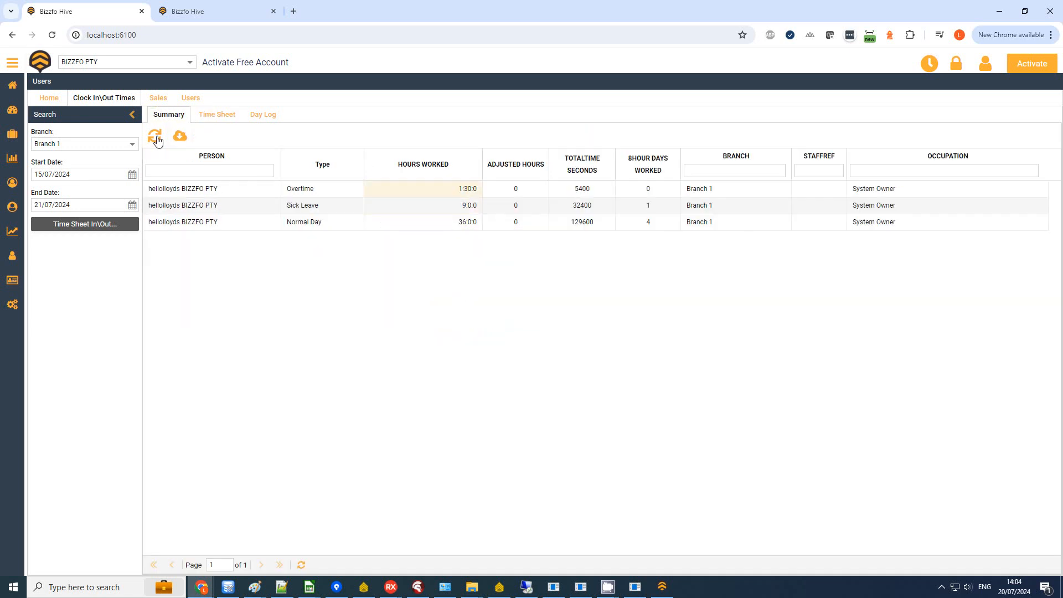
# - Choose the Bizzfo PointOfSale user and the Normal Day type for new time sheet entries
pyautogui.click(223, 115)
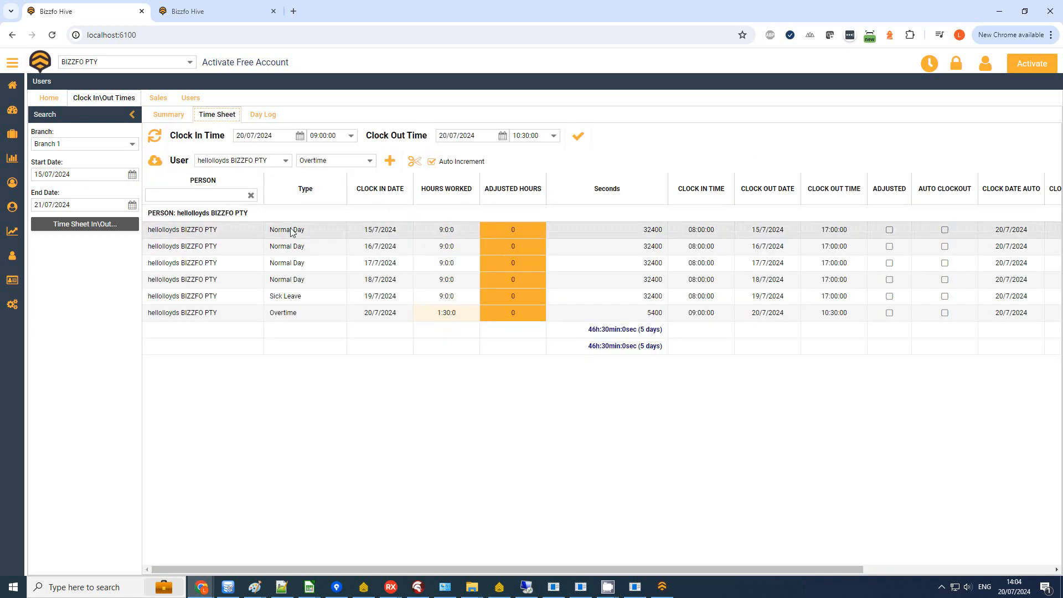
pyautogui.click(285, 162)
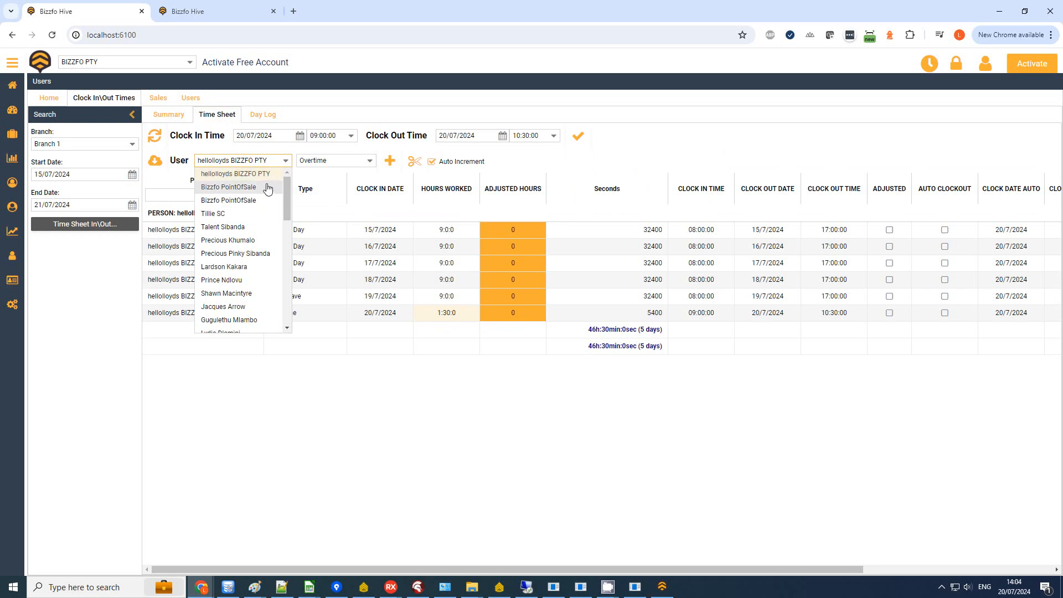
pyautogui.click(267, 186)
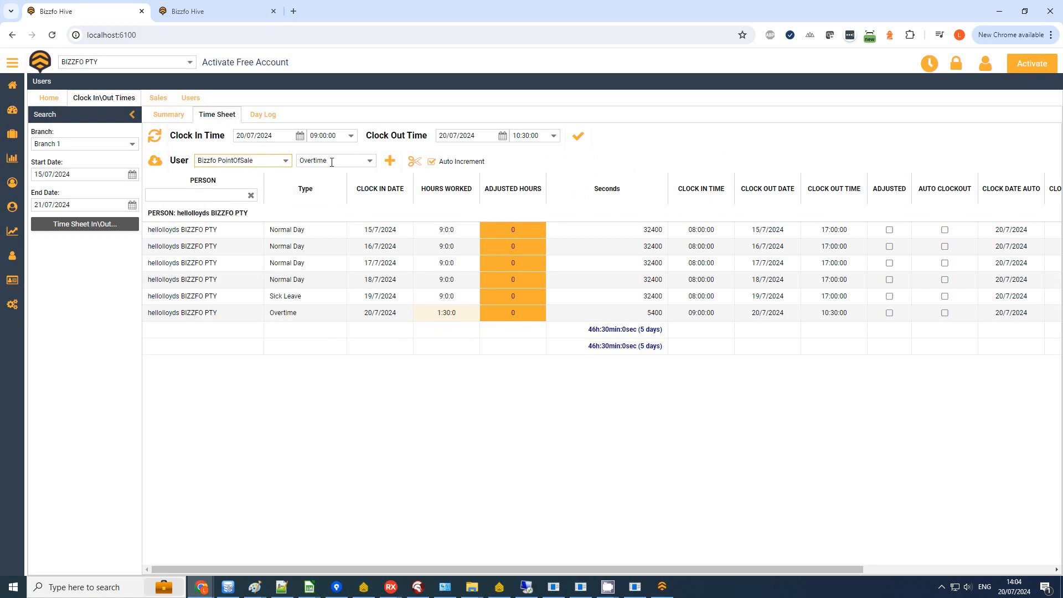
pyautogui.click(369, 165)
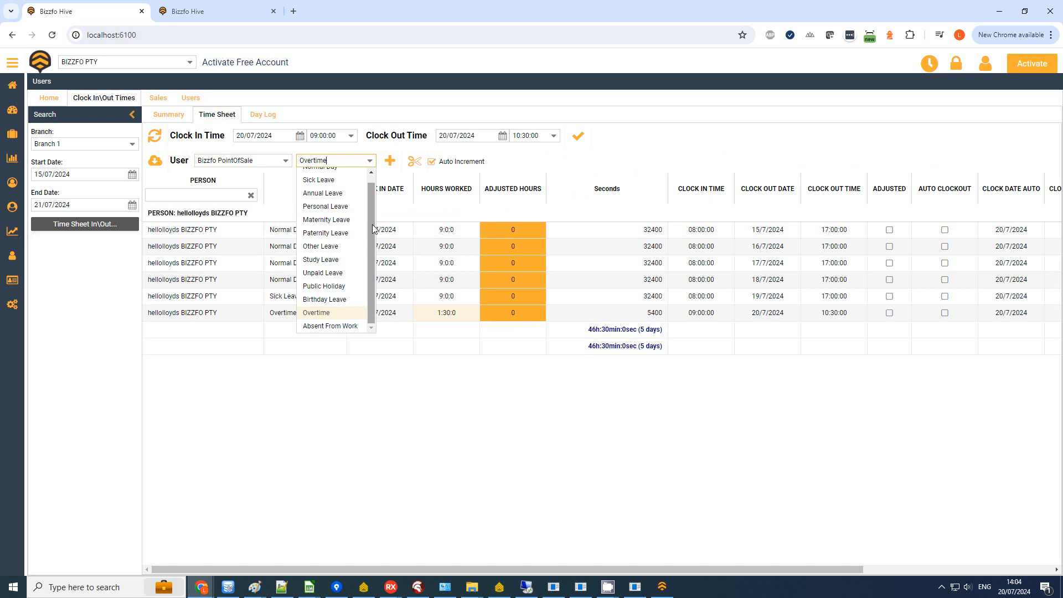
pyautogui.click(346, 175)
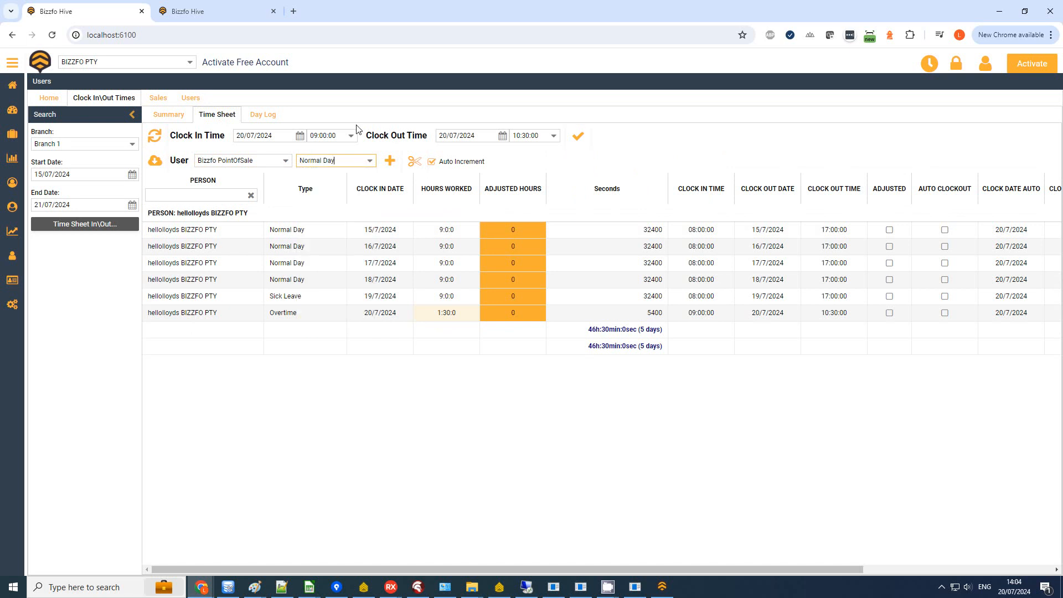
# - Set the clock-in to 15/07/2024 at 08:00:00 and the clock-out to 15/07/2024 at 17:00:00
pyautogui.click(299, 136)
pyautogui.click(241, 209)
pyautogui.click(350, 137)
pyautogui.moveTo(352, 208); pyautogui.dragTo(354, 197)
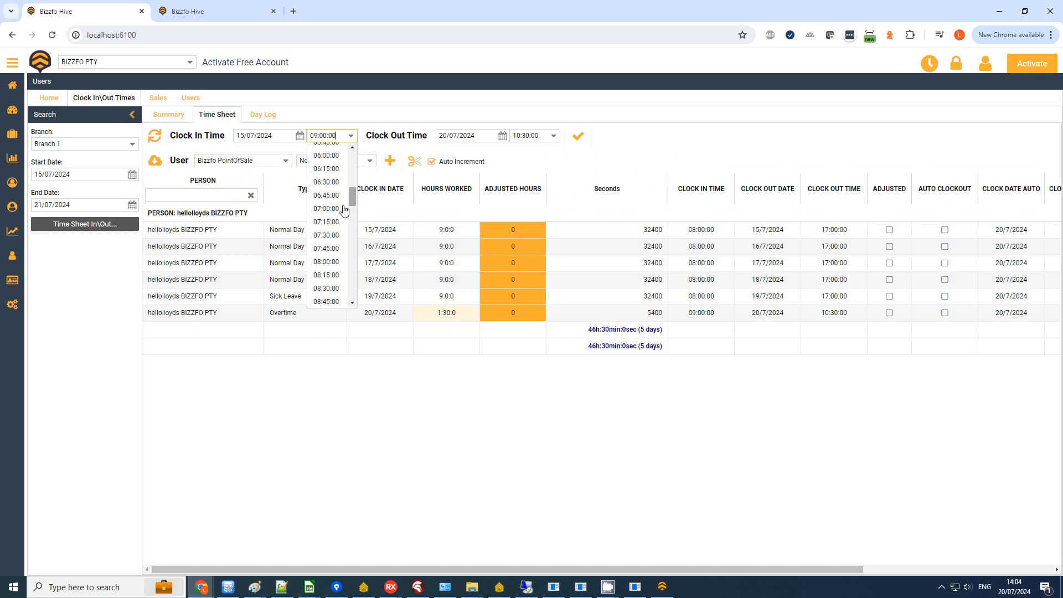
pyautogui.click(327, 261)
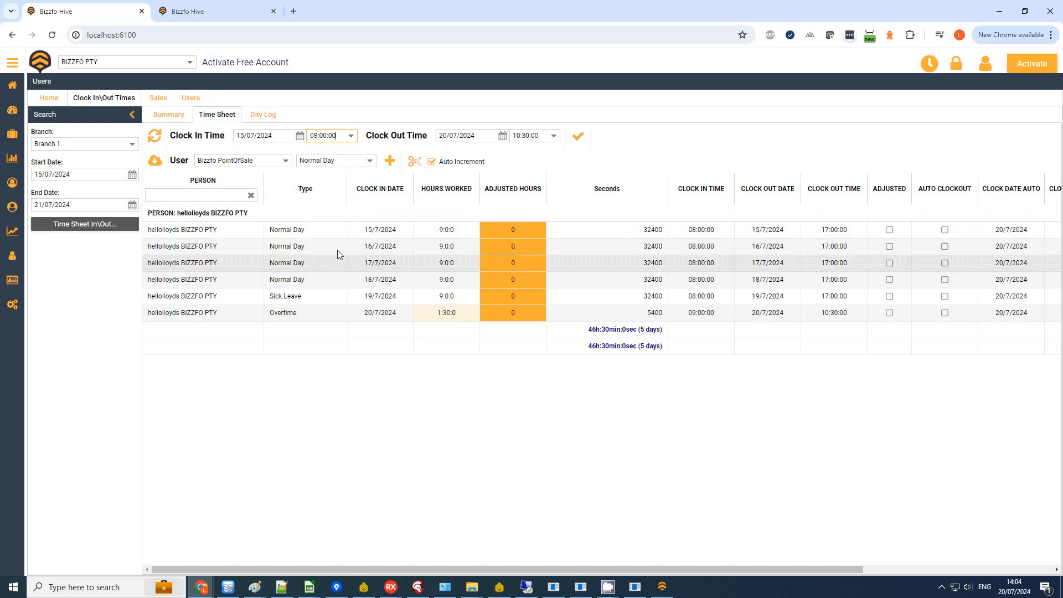
pyautogui.click(502, 136)
pyautogui.click(443, 207)
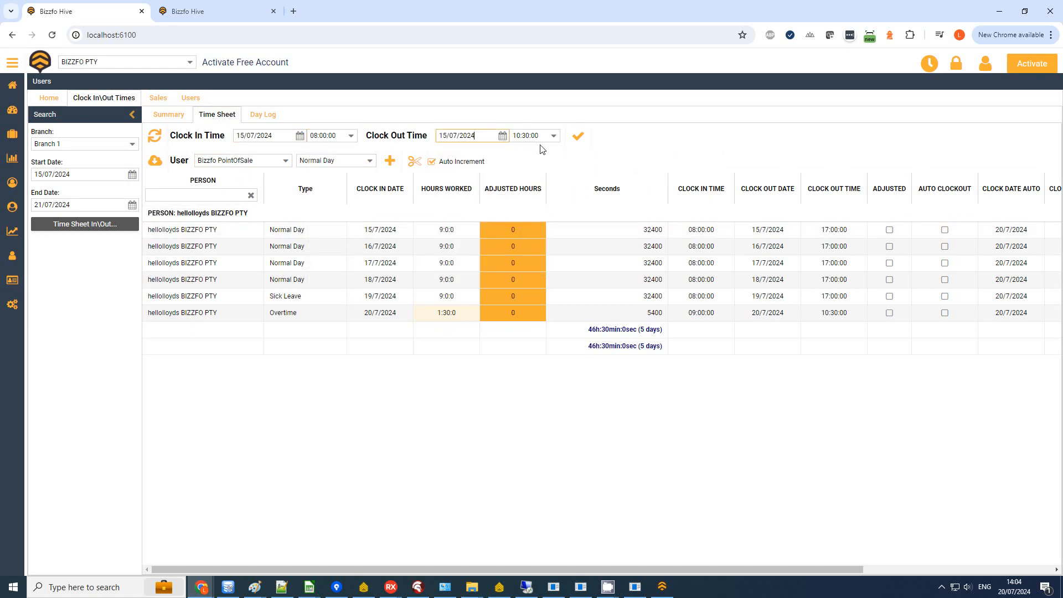
pyautogui.click(553, 136)
pyautogui.moveTo(554, 218); pyautogui.dragTo(553, 256)
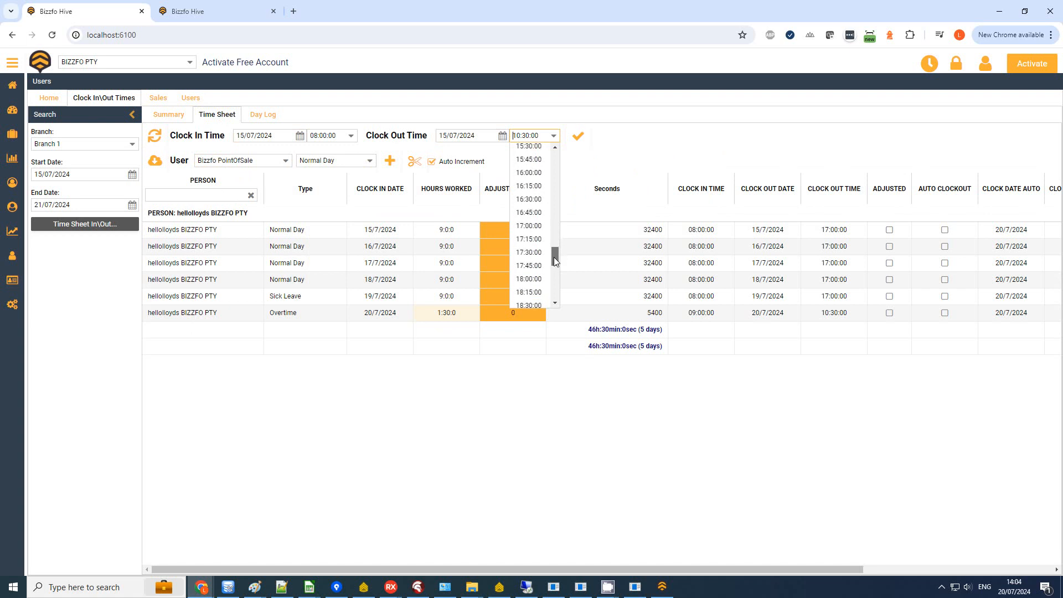
pyautogui.click(531, 226)
# - Add Normal Day entries for Bizzfo PointOfSale for each date from 15/07/2024 to 19/07/2024
pyautogui.click(391, 162)
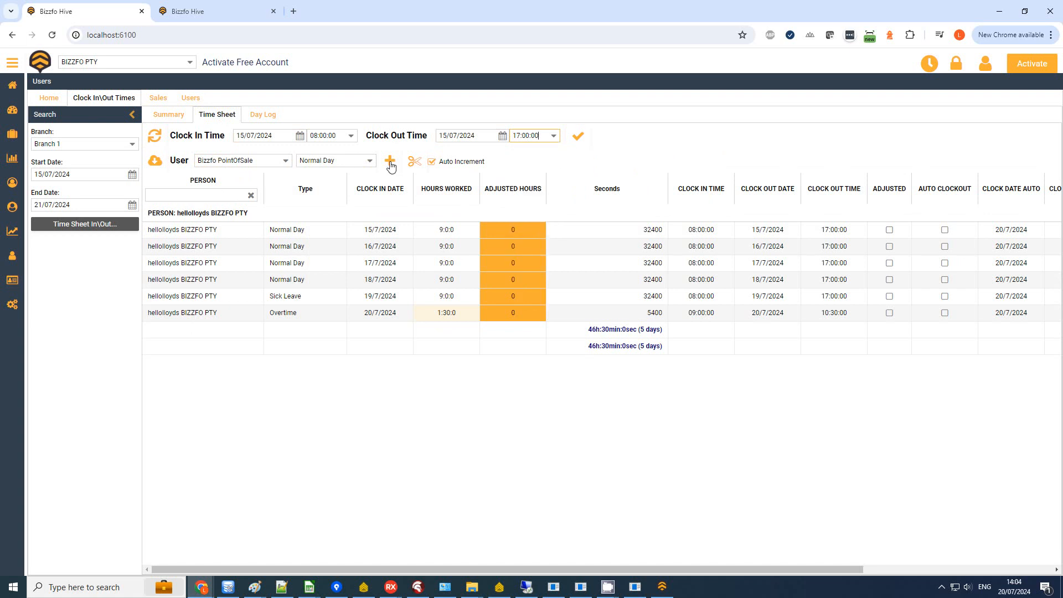
pyautogui.click(390, 162)
pyautogui.click(390, 161)
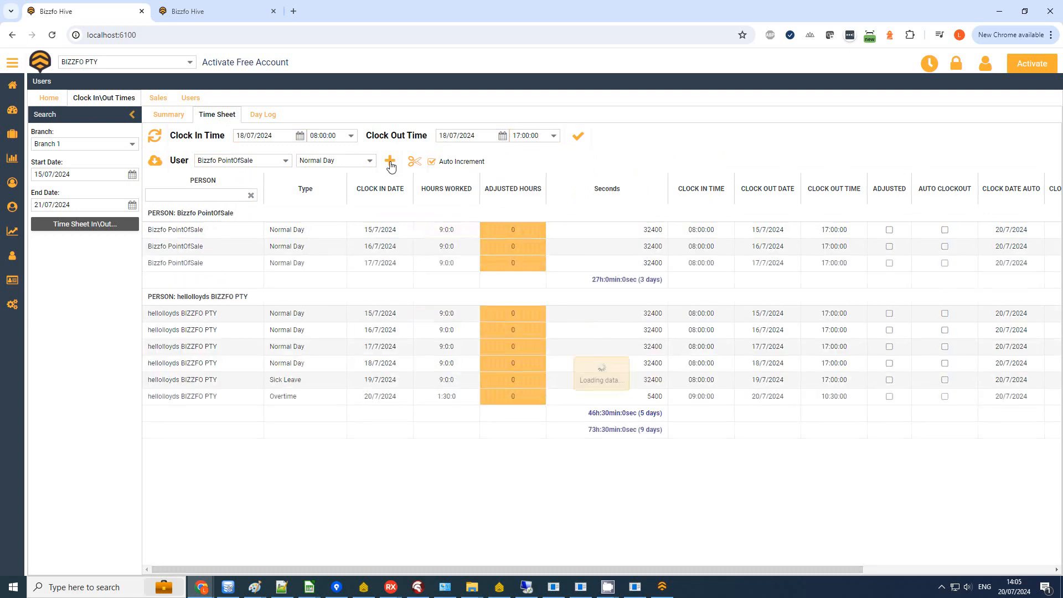
pyautogui.click(390, 161)
pyautogui.click(390, 162)
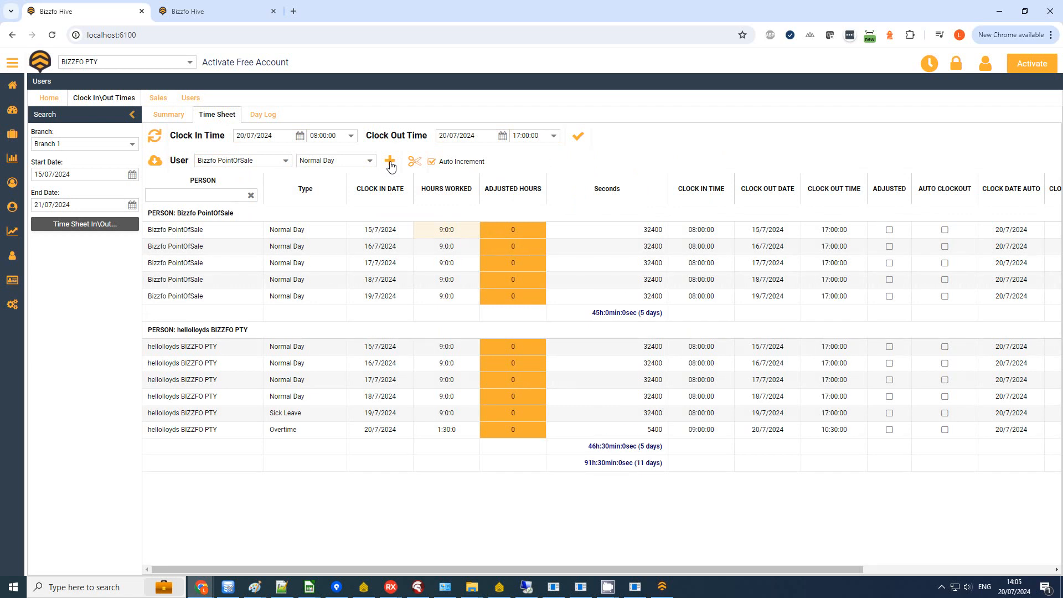
# - Set the adjusted hours of Bizzfo PointOfSale's 19/07/2024 entry to 10 and check that user's Normal Day line in the summary
pyautogui.click(620, 315)
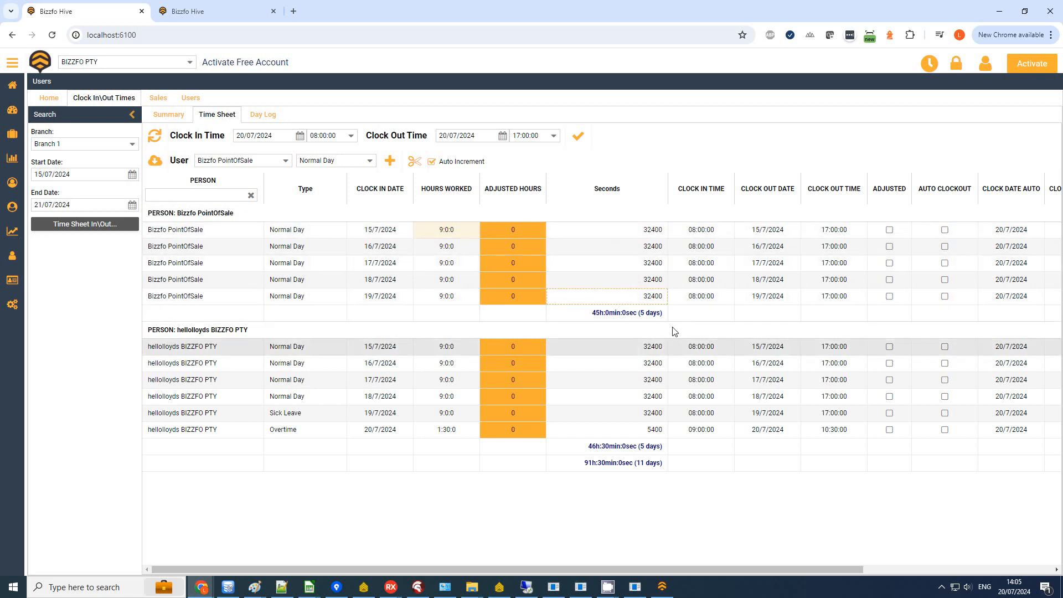
pyautogui.click(501, 300)
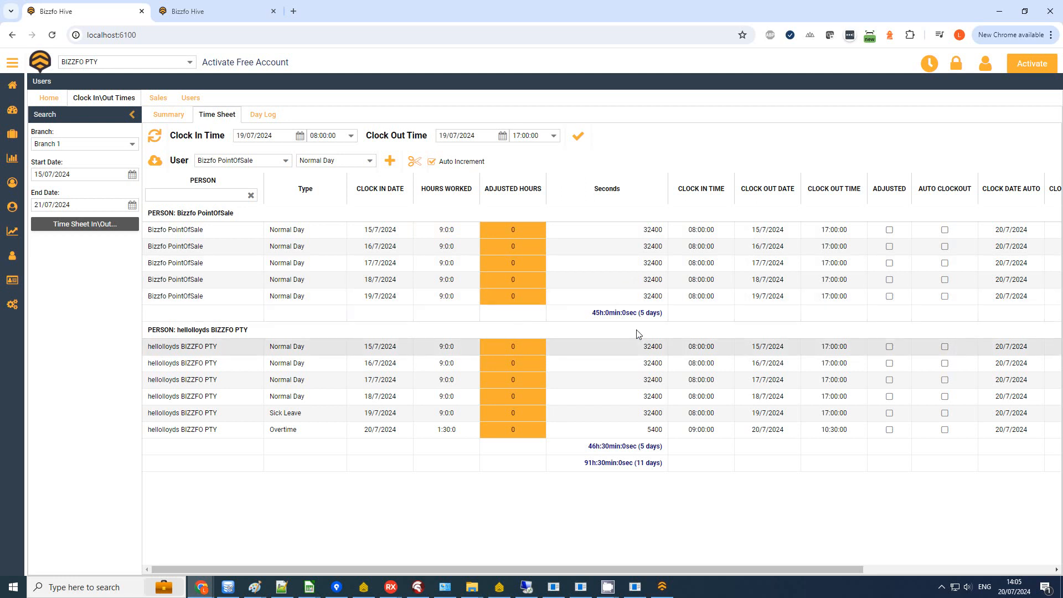
pyautogui.press('F2')
pyautogui.write('1')
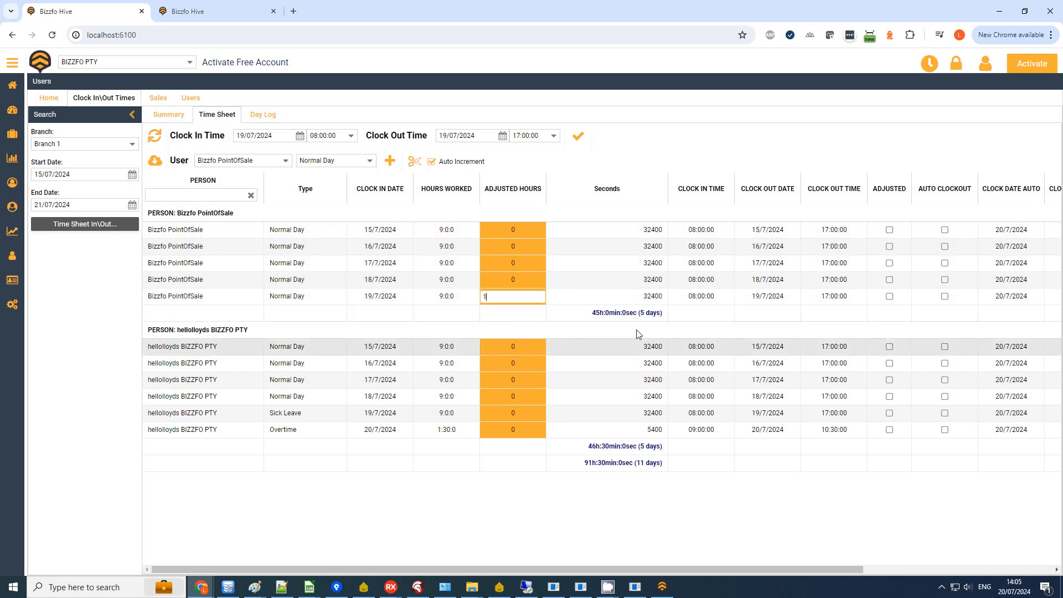
pyautogui.write('0')
pyautogui.press('Return')
pyautogui.click(628, 104)
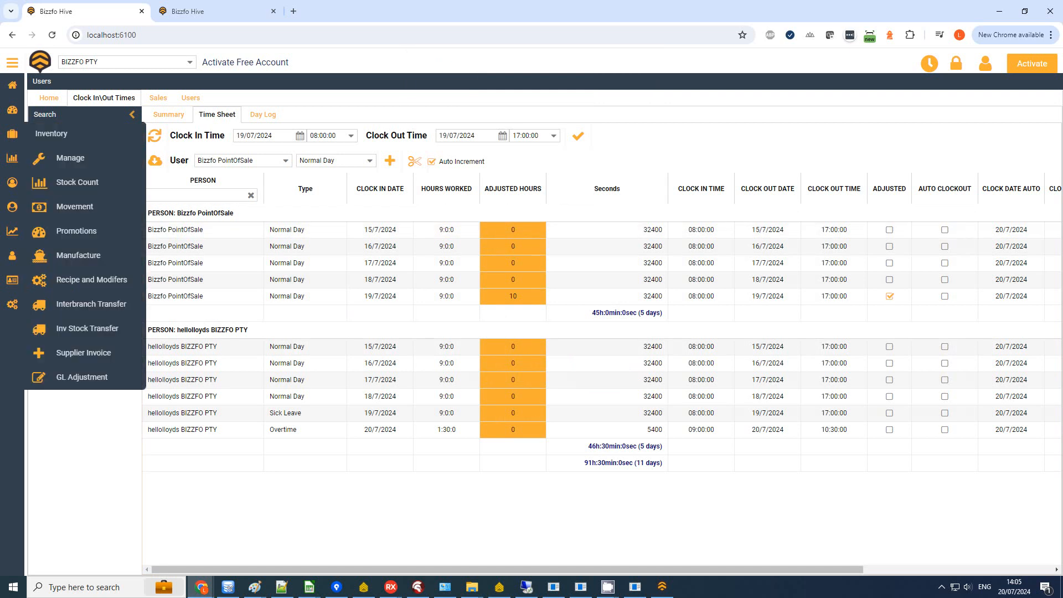
pyautogui.click(156, 114)
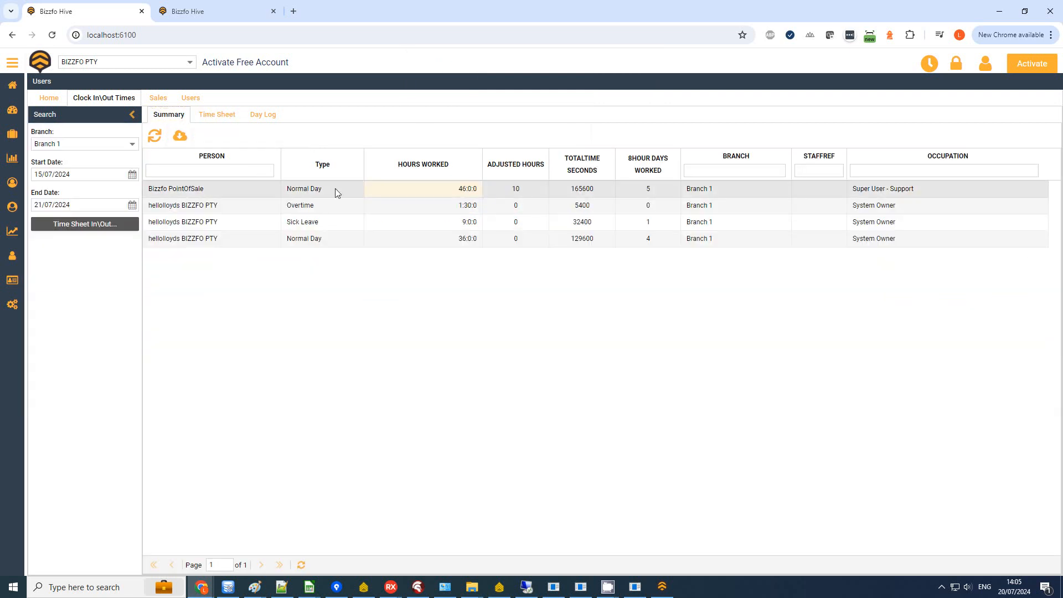
pyautogui.click(285, 191)
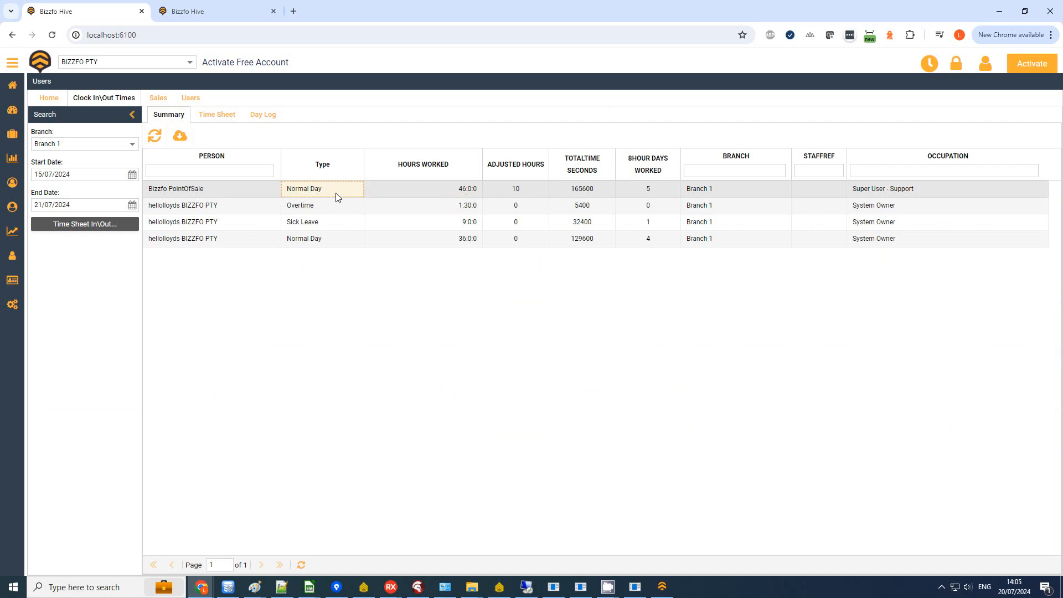
# - Check the summary's start date and the Overtime and Normal Day lines of the System Owner user
pyautogui.click(130, 175)
pyautogui.click(131, 175)
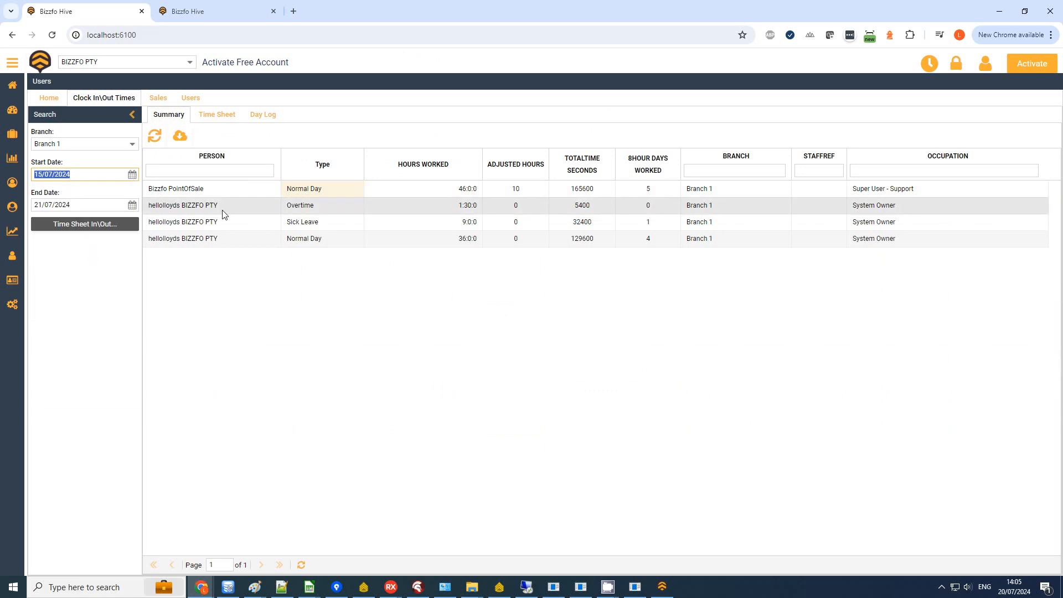
pyautogui.click(249, 206)
pyautogui.click(432, 240)
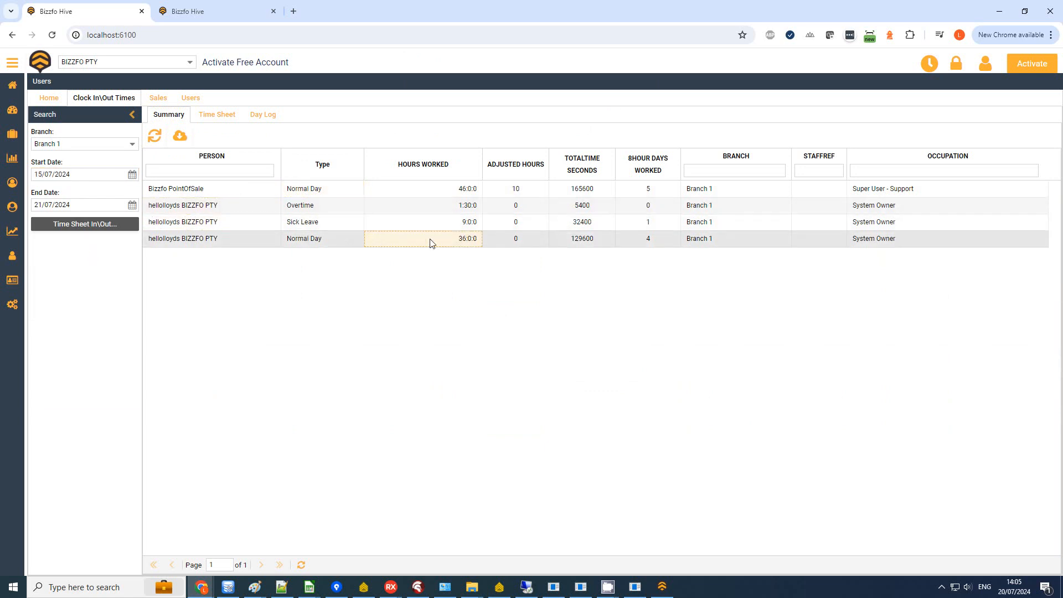
pyautogui.click(452, 204)
# - Review the time sheet's clock-in and clock-out details for Bizzfo PointOfSale, the adjusted 19/07/2024 entry and the remaining columns through Branch
pyautogui.click(202, 114)
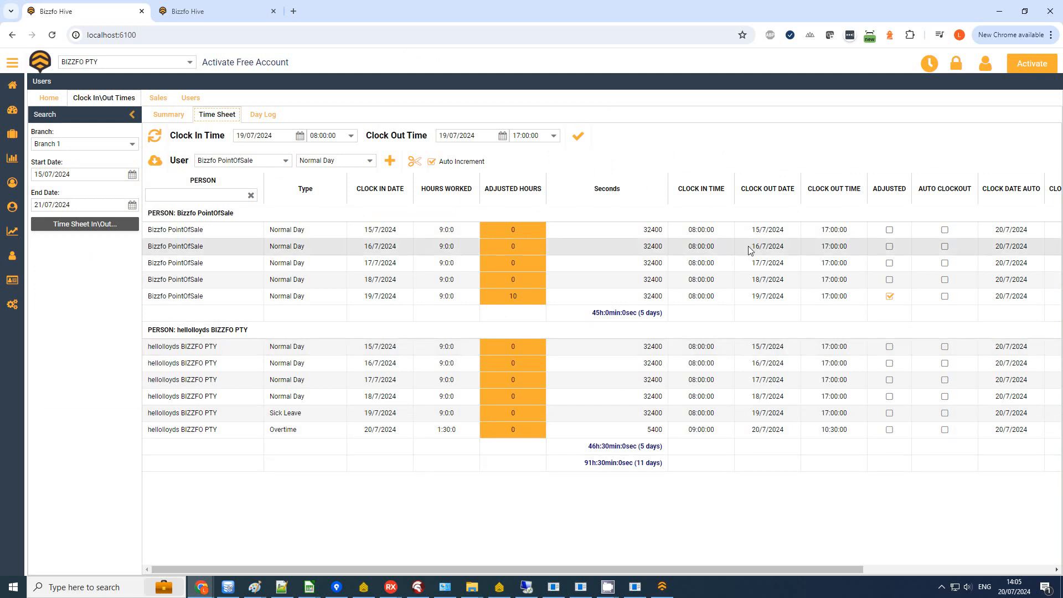
pyautogui.click(730, 234)
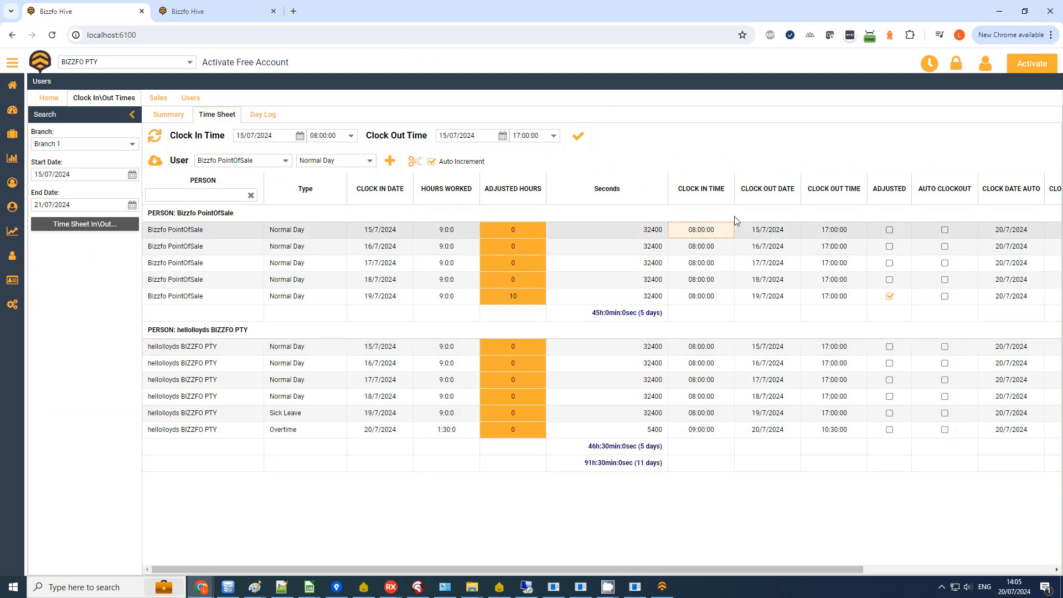
pyautogui.click(723, 243)
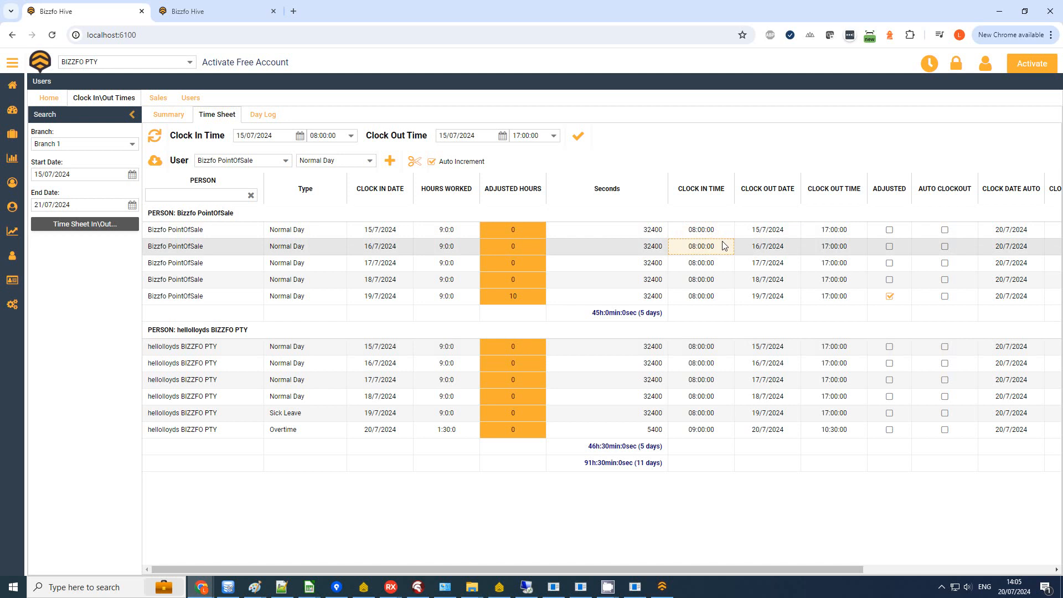
pyautogui.click(721, 275)
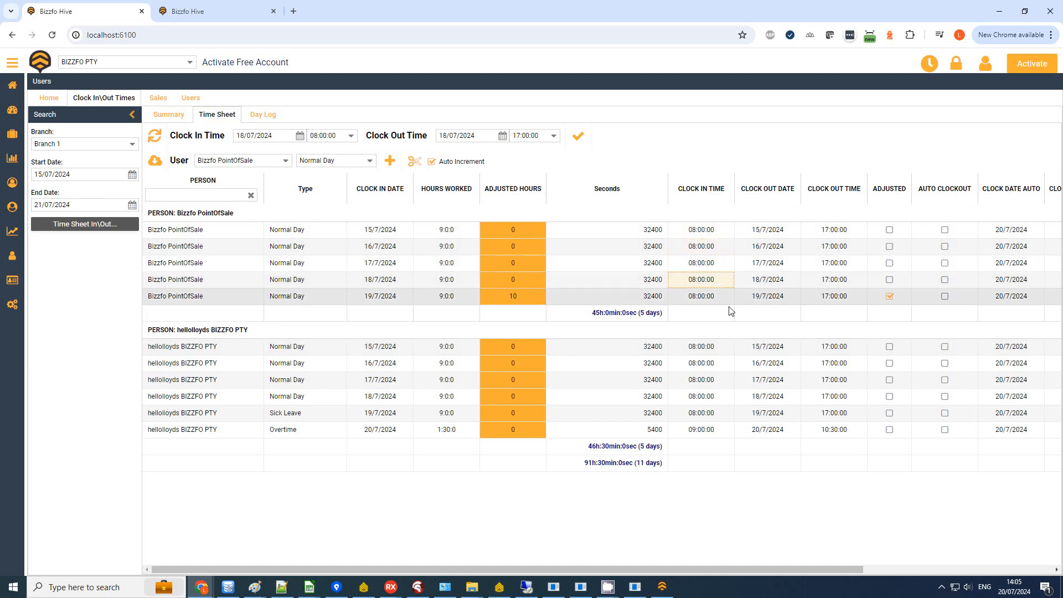
pyautogui.click(774, 229)
pyautogui.click(783, 262)
pyautogui.click(847, 235)
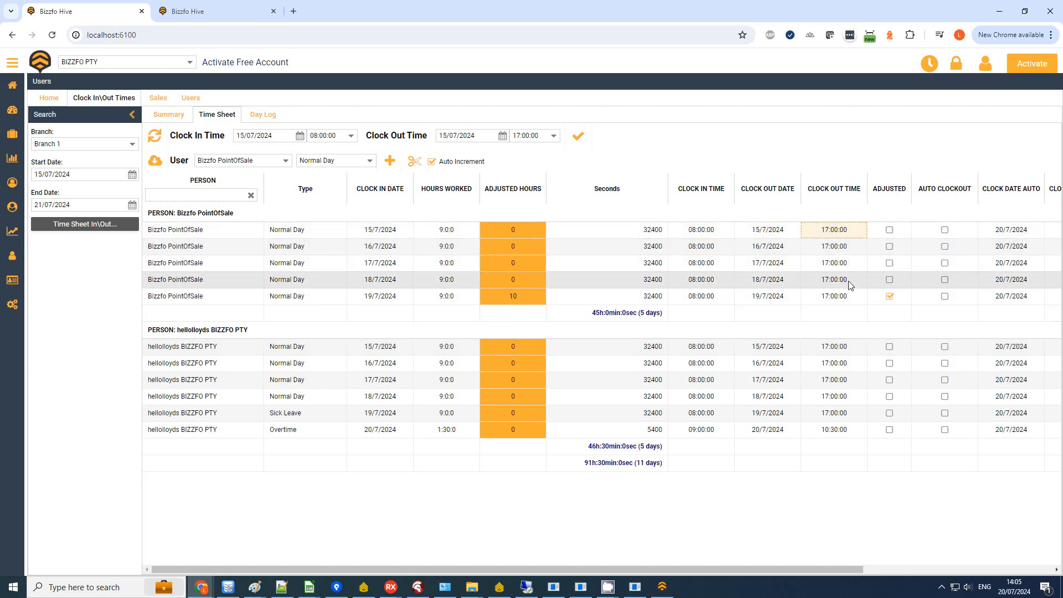
pyautogui.click(523, 297)
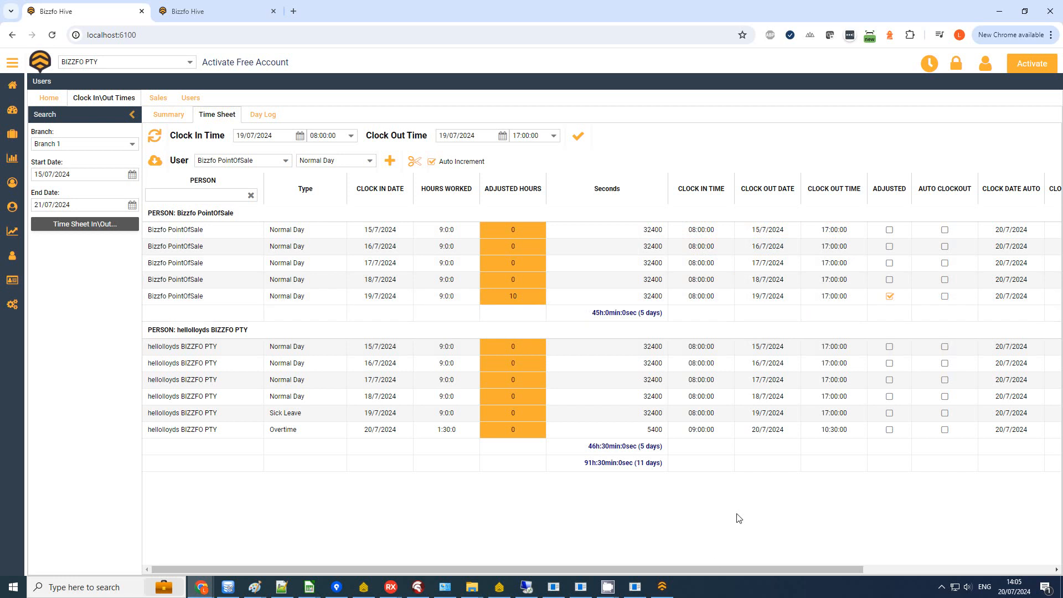
pyautogui.moveTo(705, 569); pyautogui.dragTo(917, 564)
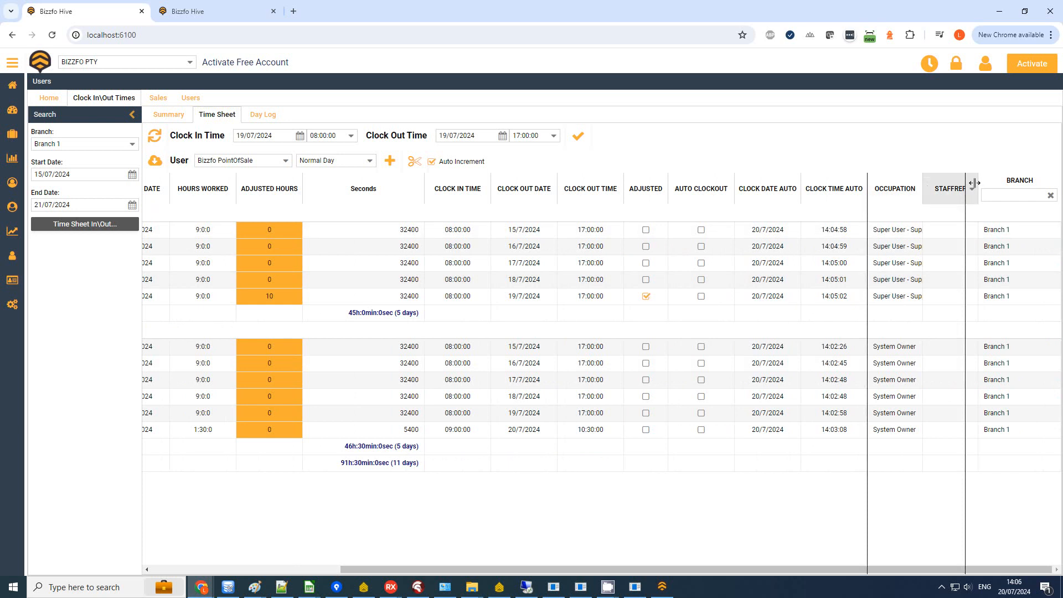
pyautogui.moveTo(899, 569); pyautogui.dragTo(609, 575)
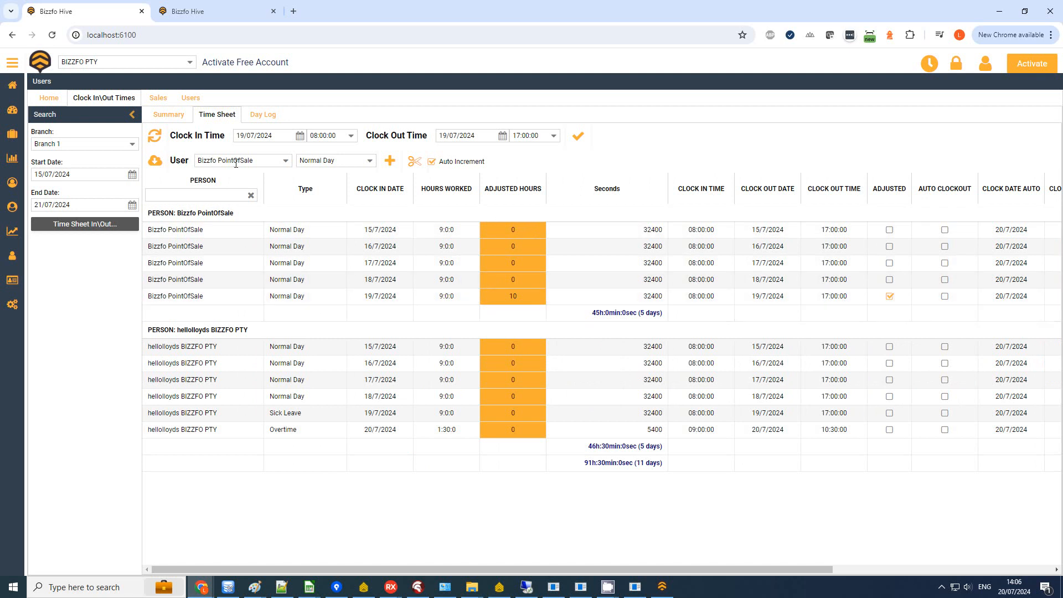
# - View the POS user details form and its Branch User list in user management, and return to the Users home page
pyautogui.click(49, 98)
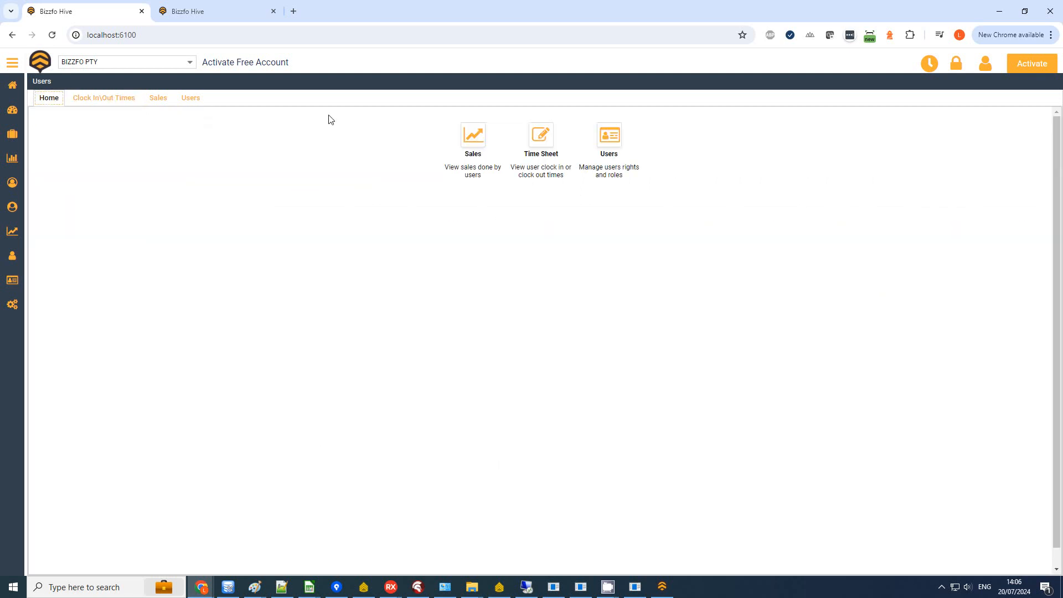
pyautogui.click(611, 136)
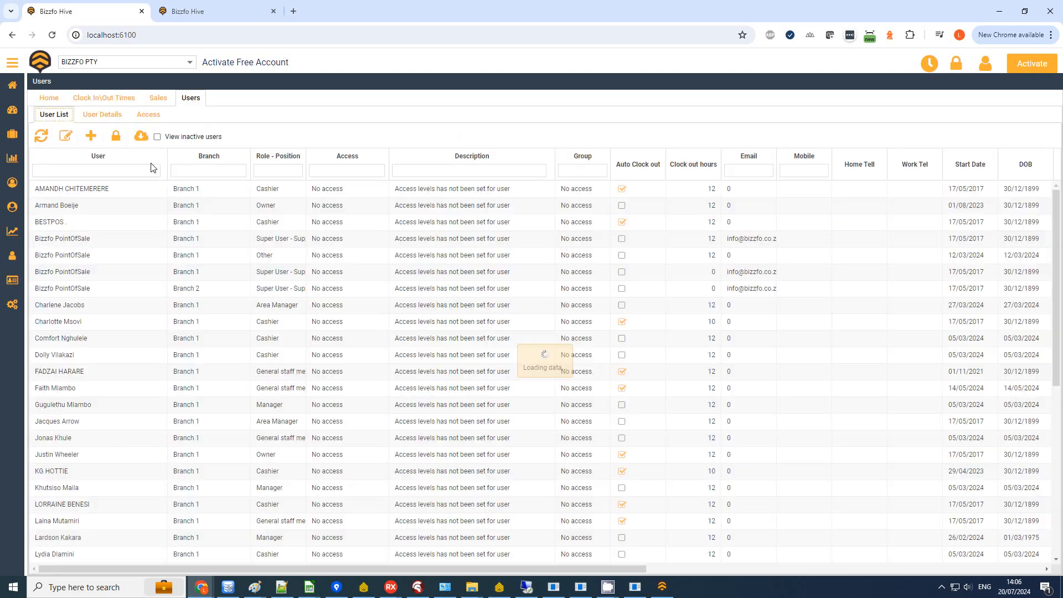
pyautogui.click(110, 118)
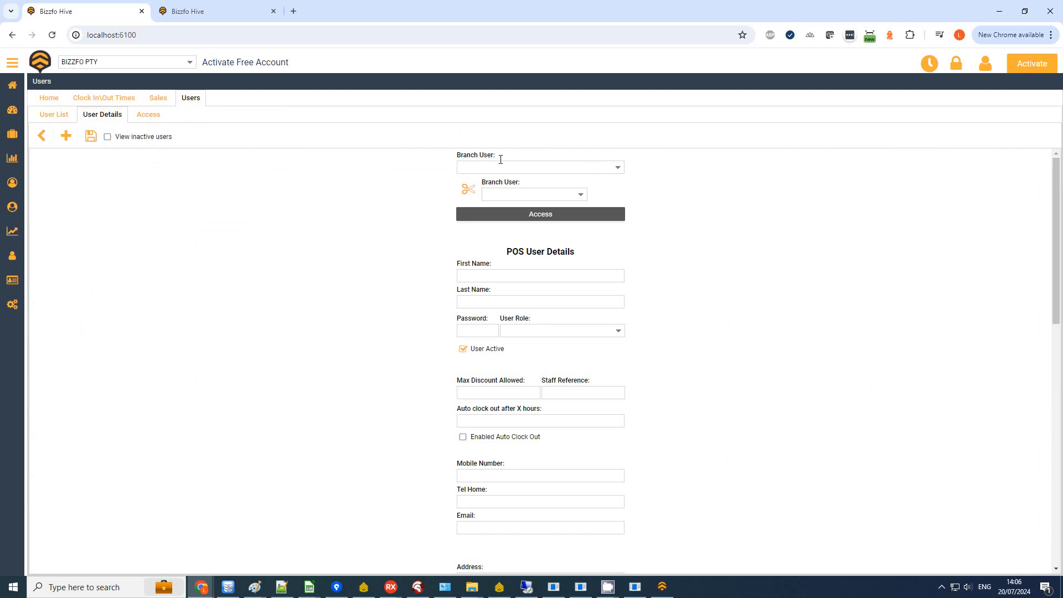
pyautogui.click(618, 167)
pyautogui.click(618, 168)
pyautogui.click(619, 168)
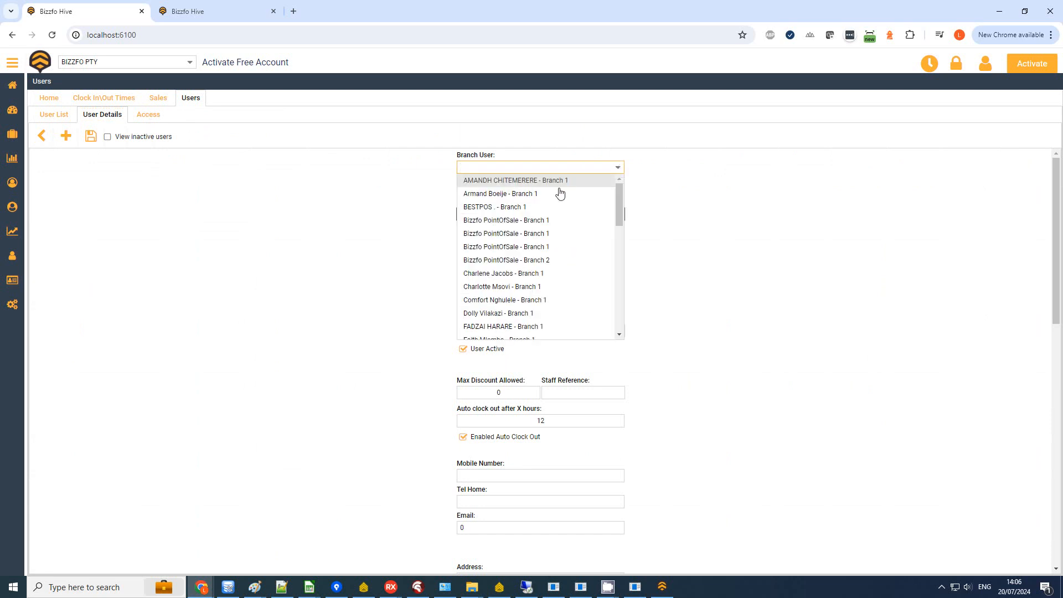
pyautogui.click(739, 172)
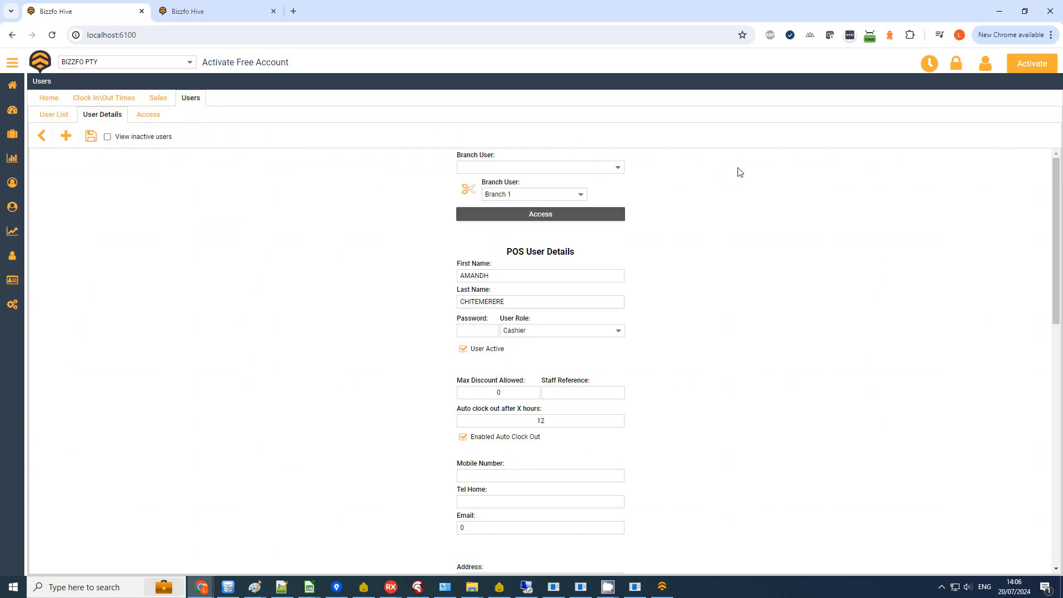
pyautogui.click(48, 98)
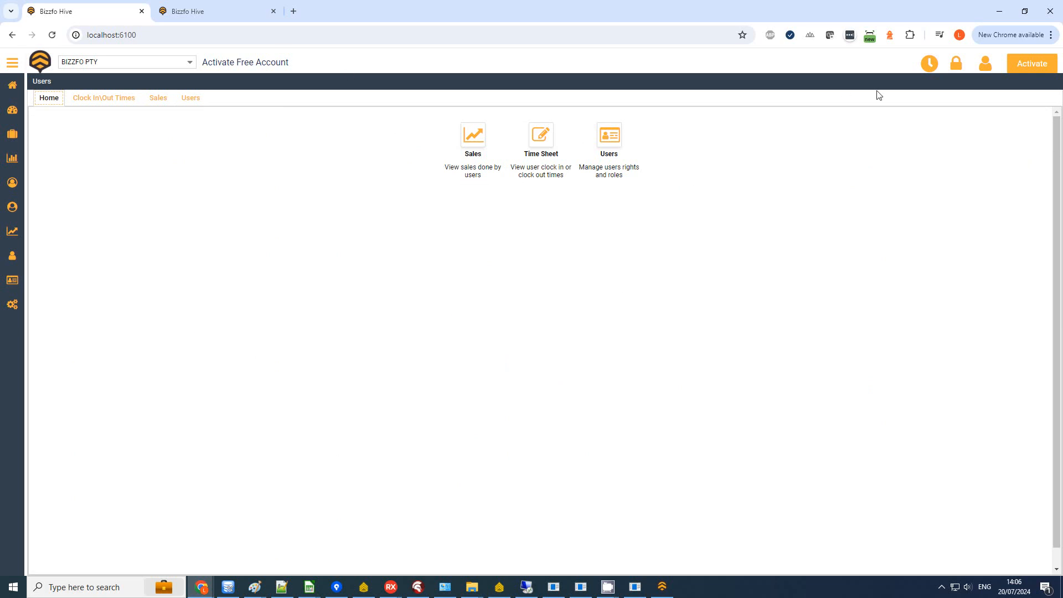
# - Review the full admin and time sheet access levels for BROOMSTIX's GordonsBay branch in the account settings, and exit to the home workspace
pyautogui.click(230, 11)
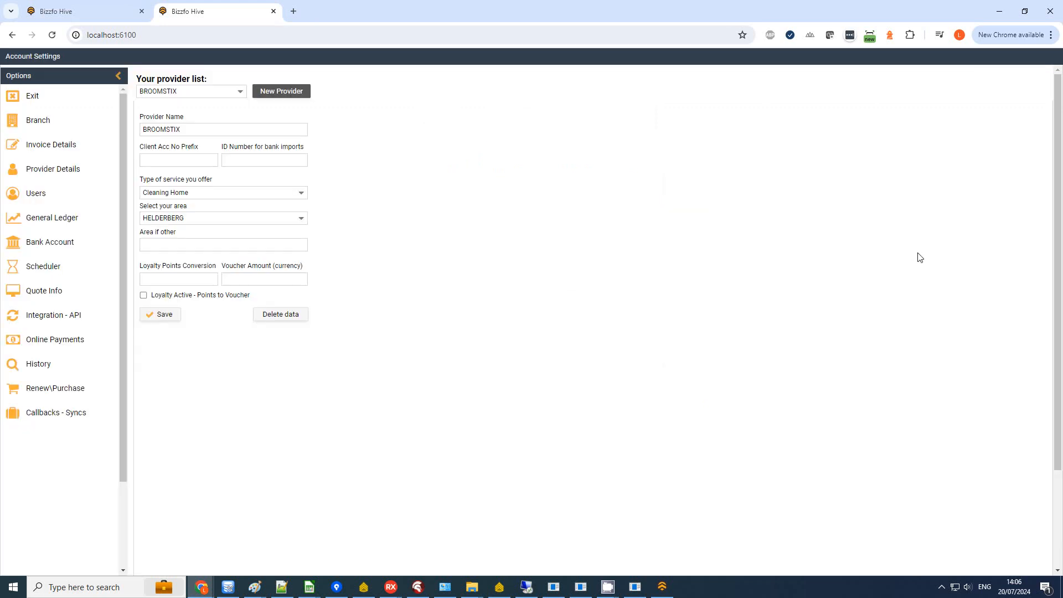
pyautogui.click(26, 198)
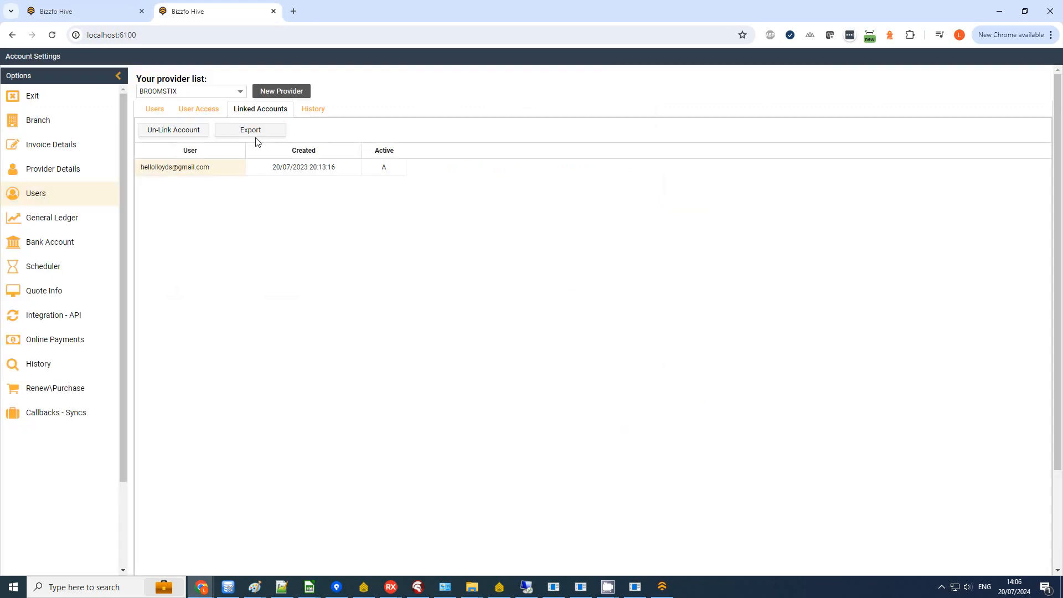
pyautogui.click(209, 109)
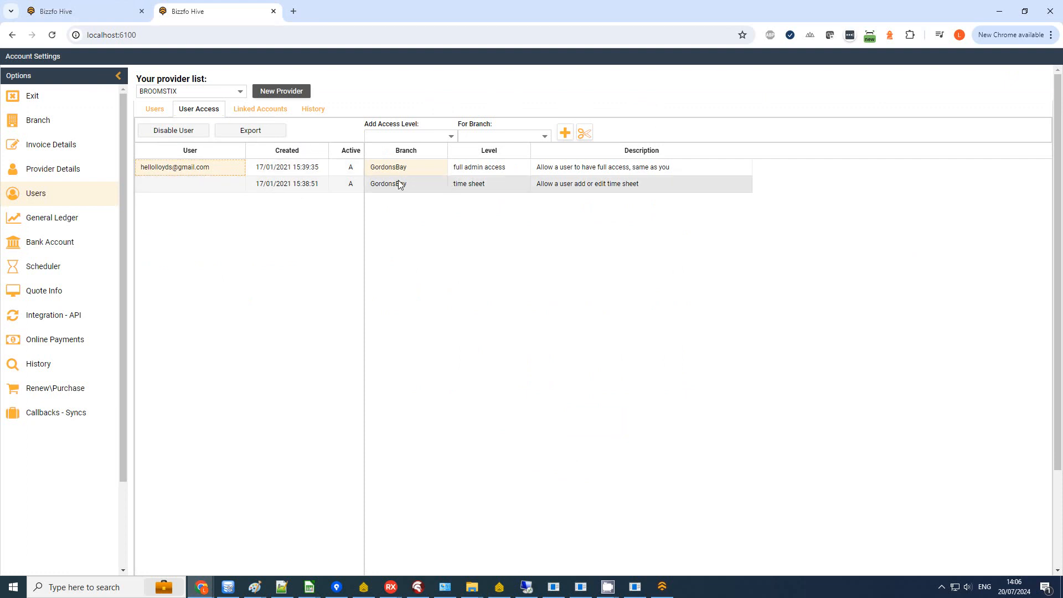
pyautogui.click(190, 92)
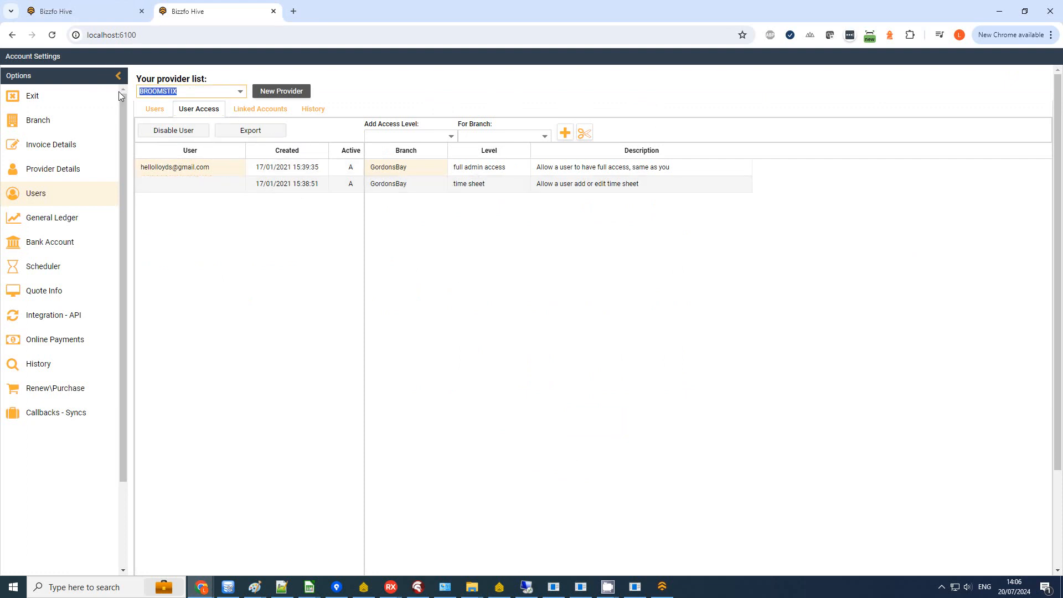
pyautogui.click(195, 170)
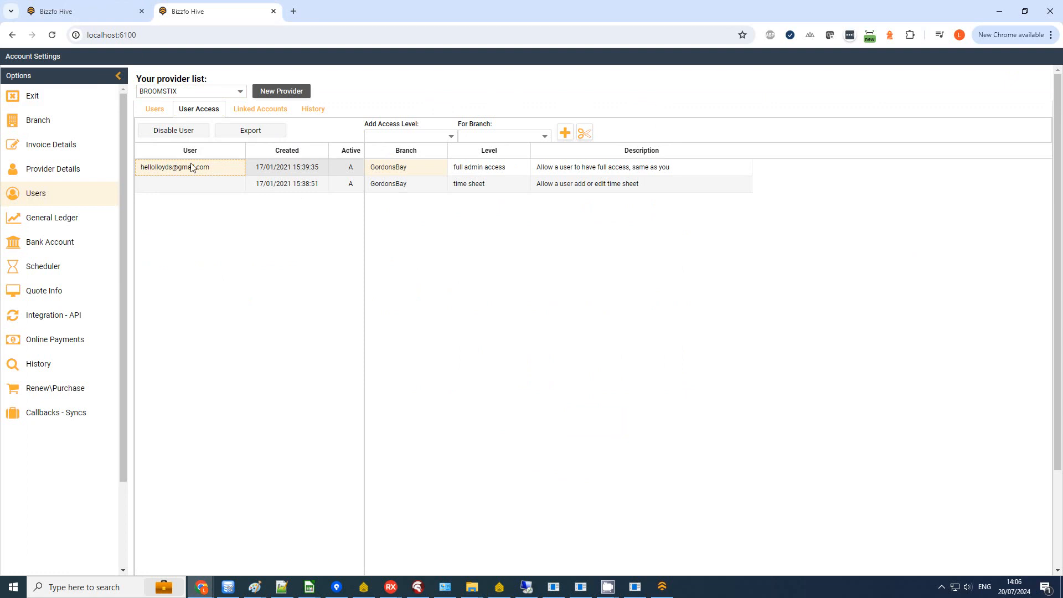
pyautogui.click(514, 168)
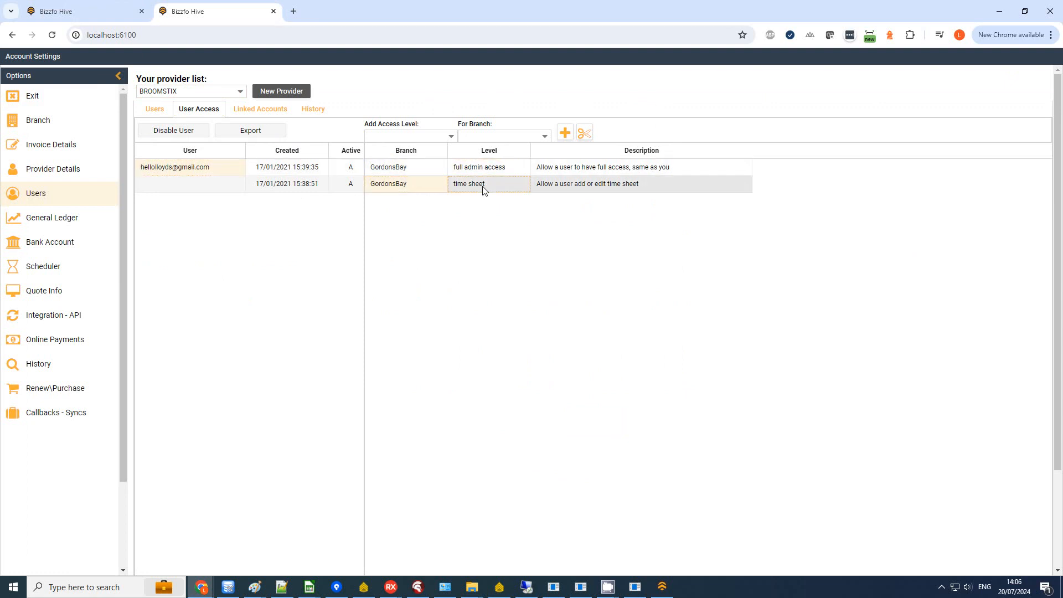
pyautogui.click(483, 189)
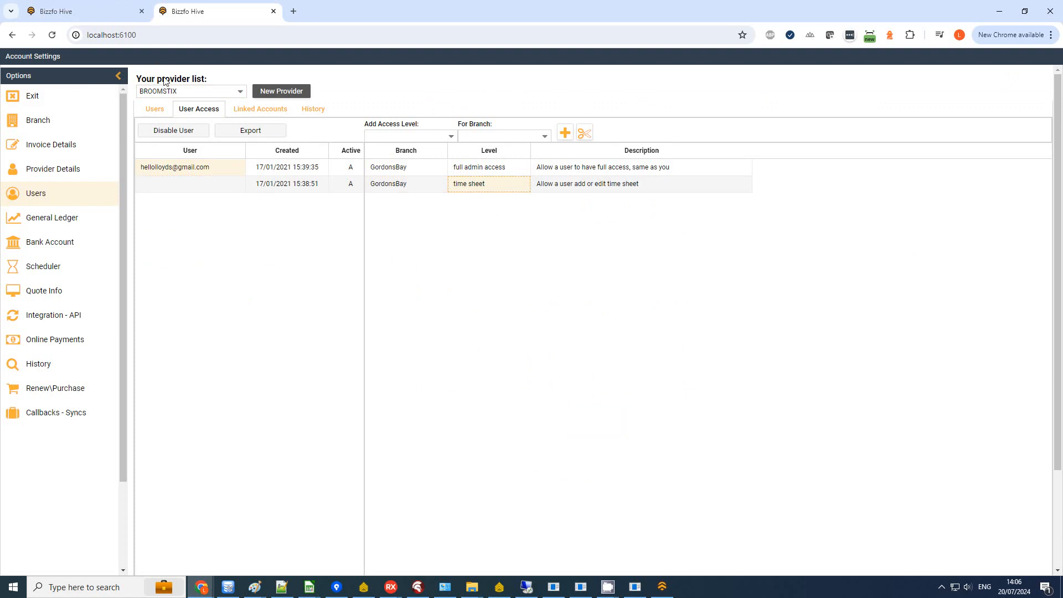
pyautogui.click(33, 97)
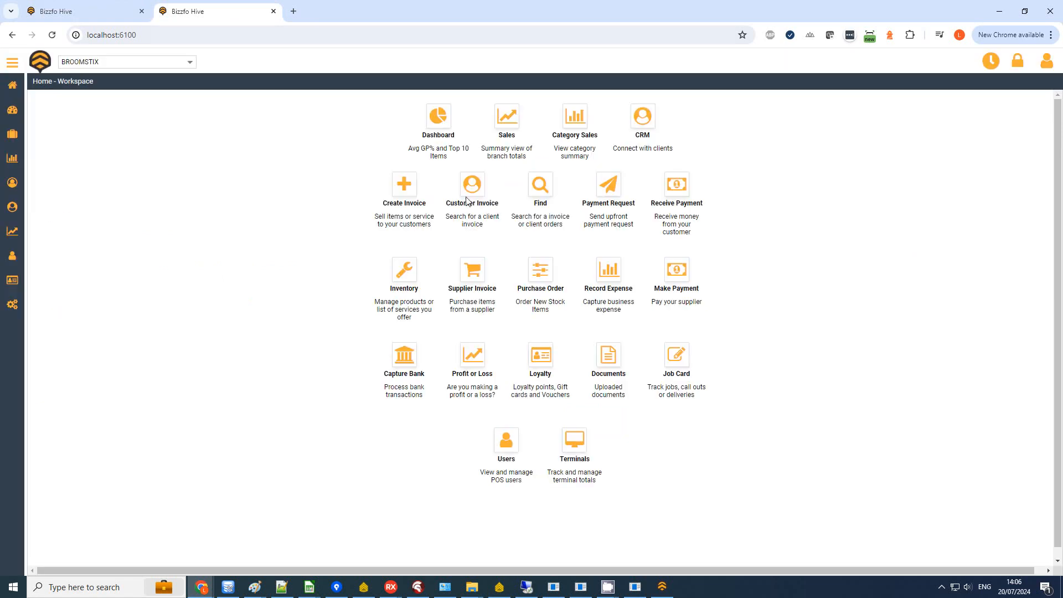